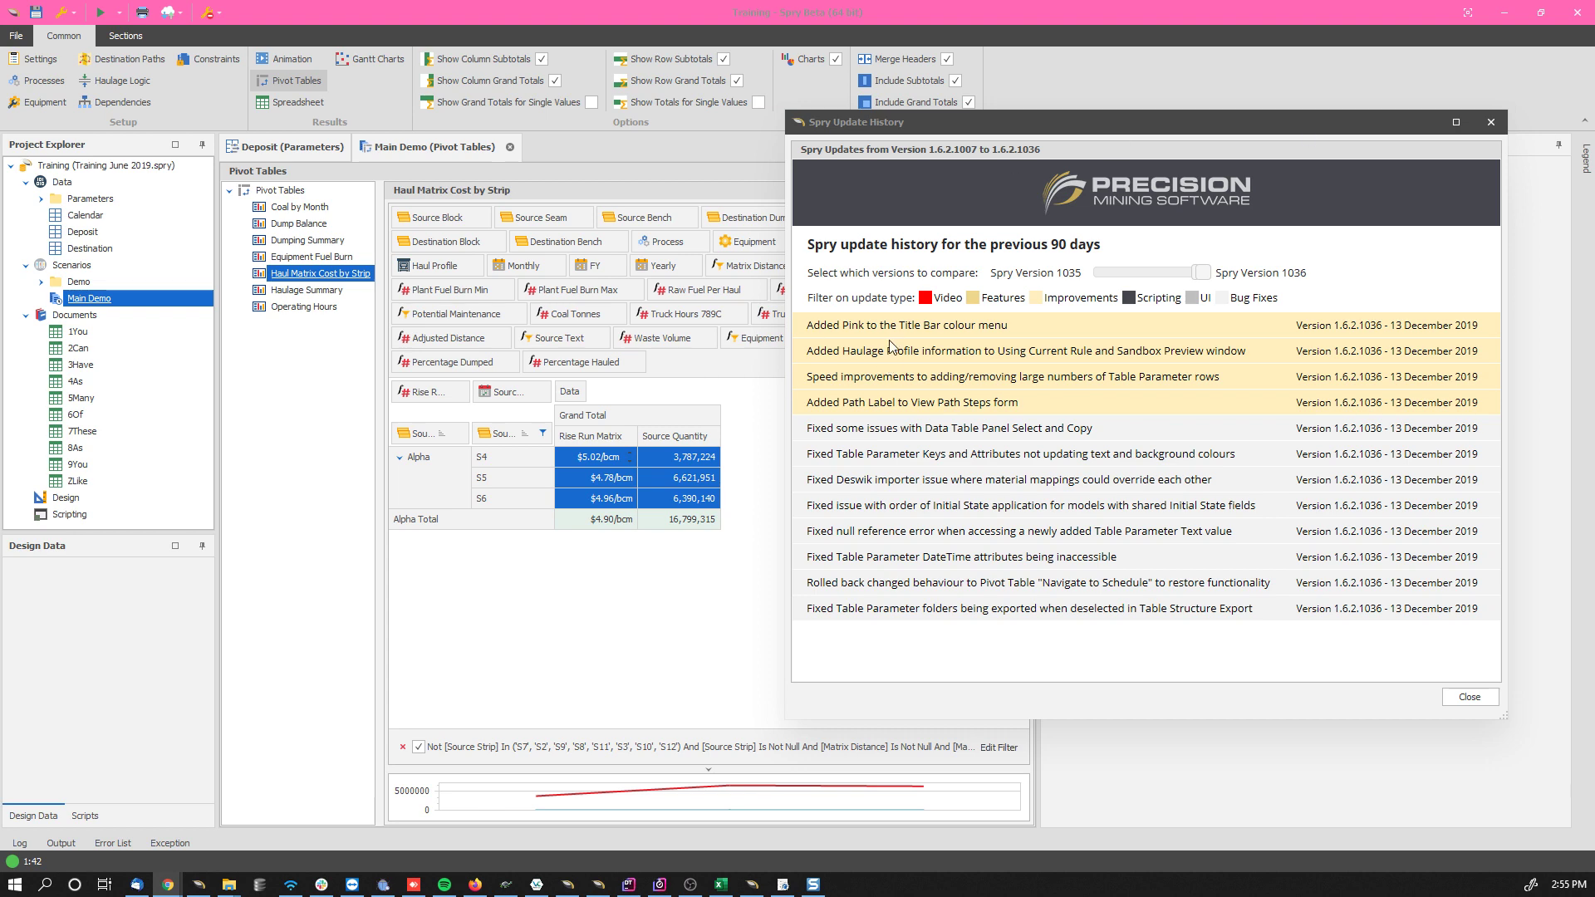
Step: Move the update history out of the way and show the title bar colour options
left_click_drag(977, 128, 1594, 195)
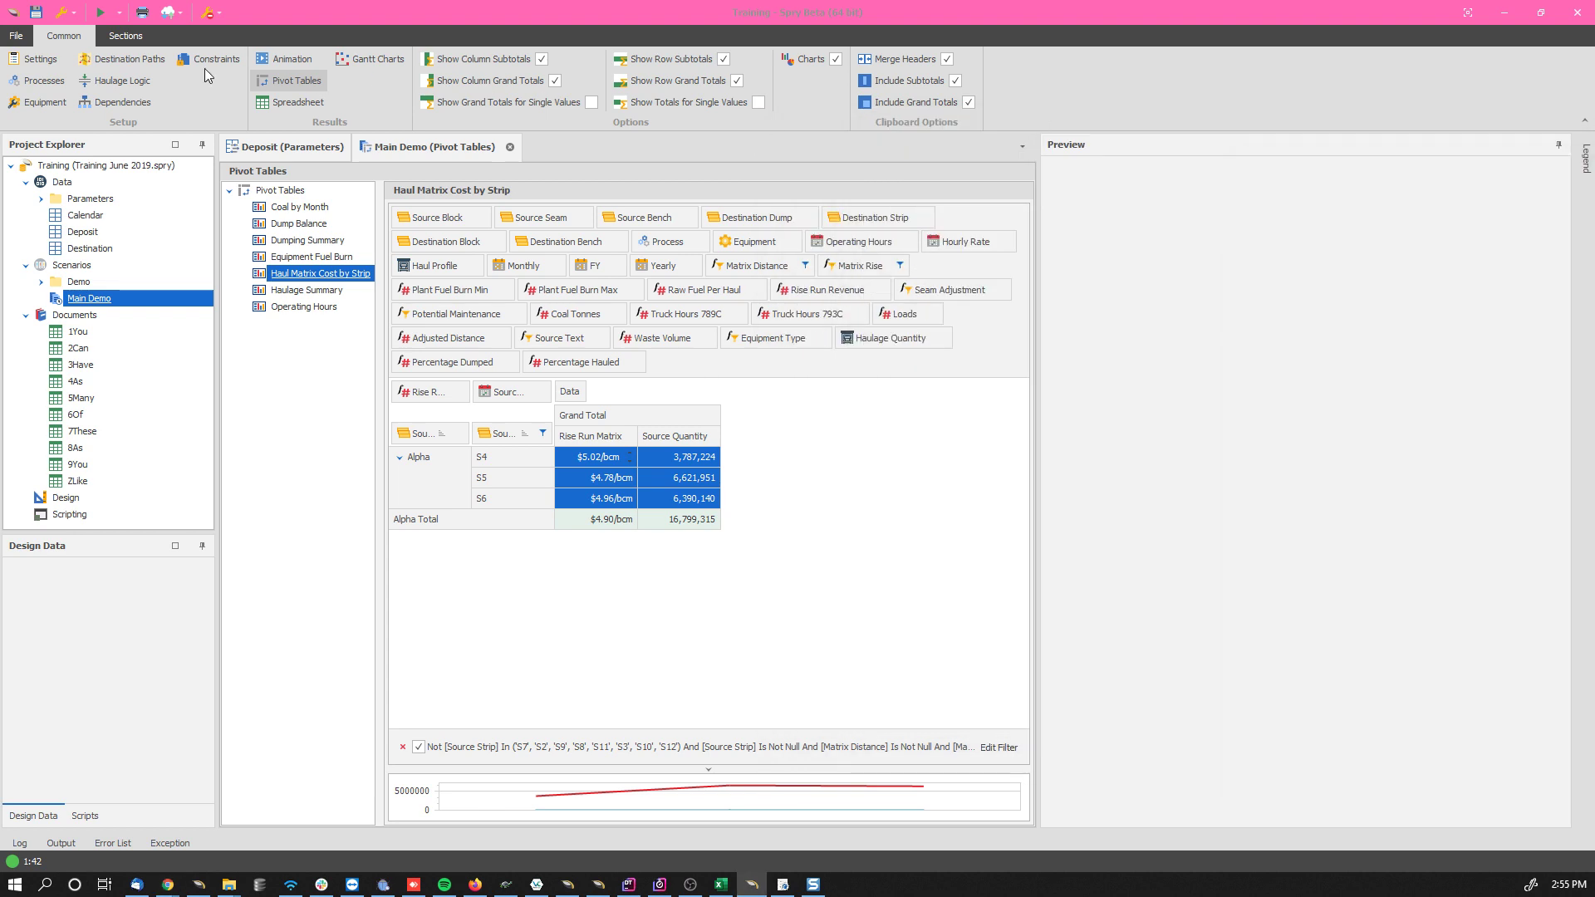
left_click(73, 13)
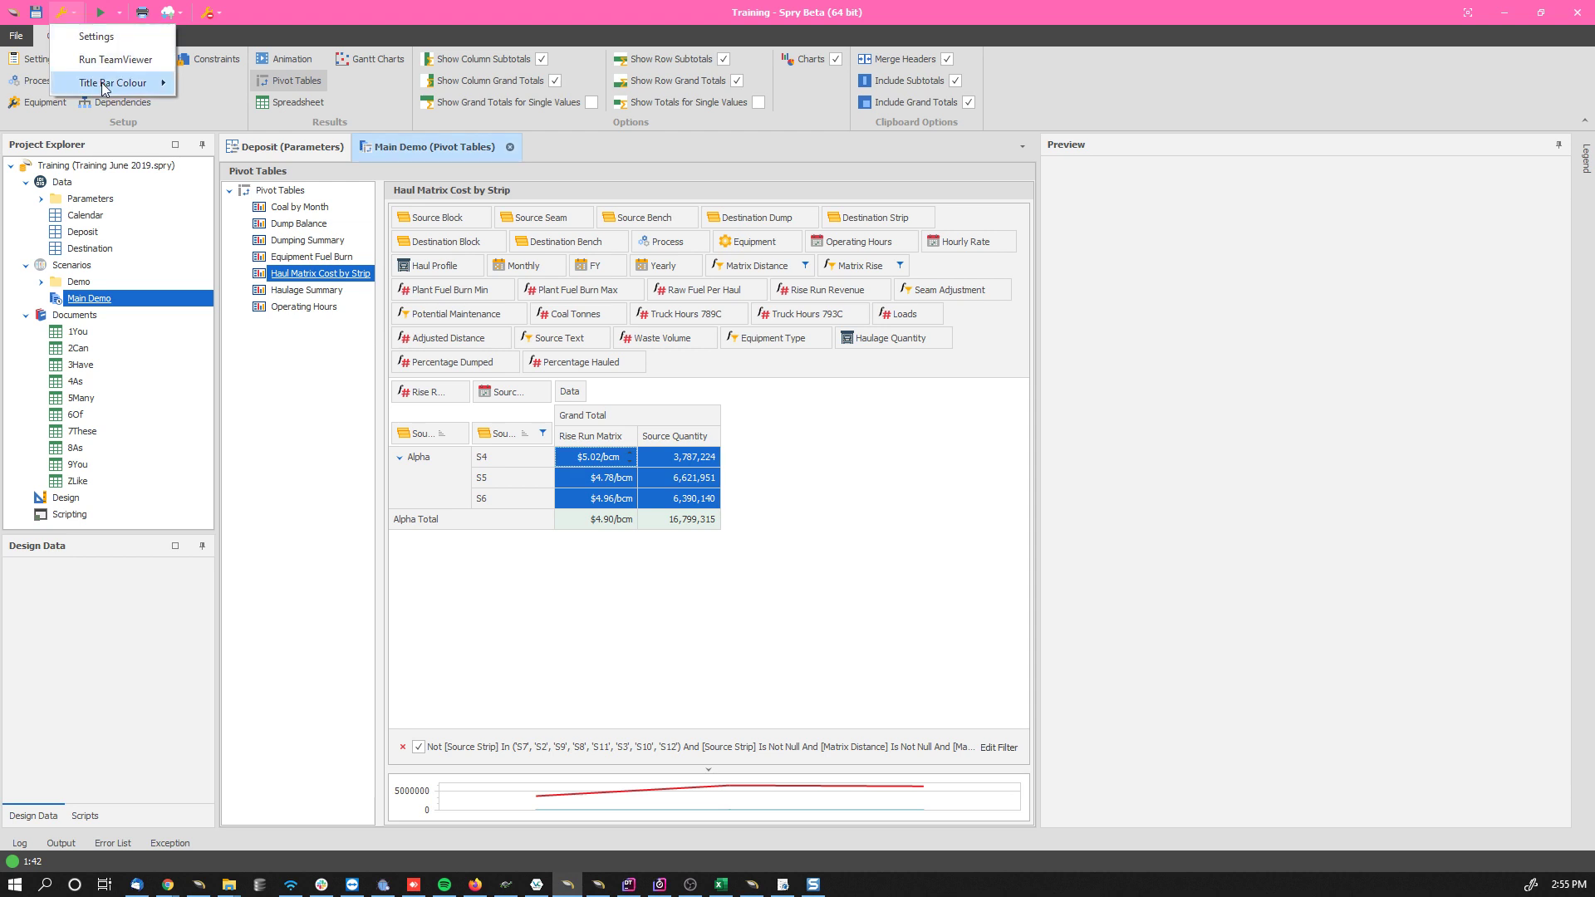
mouse_move(106, 84)
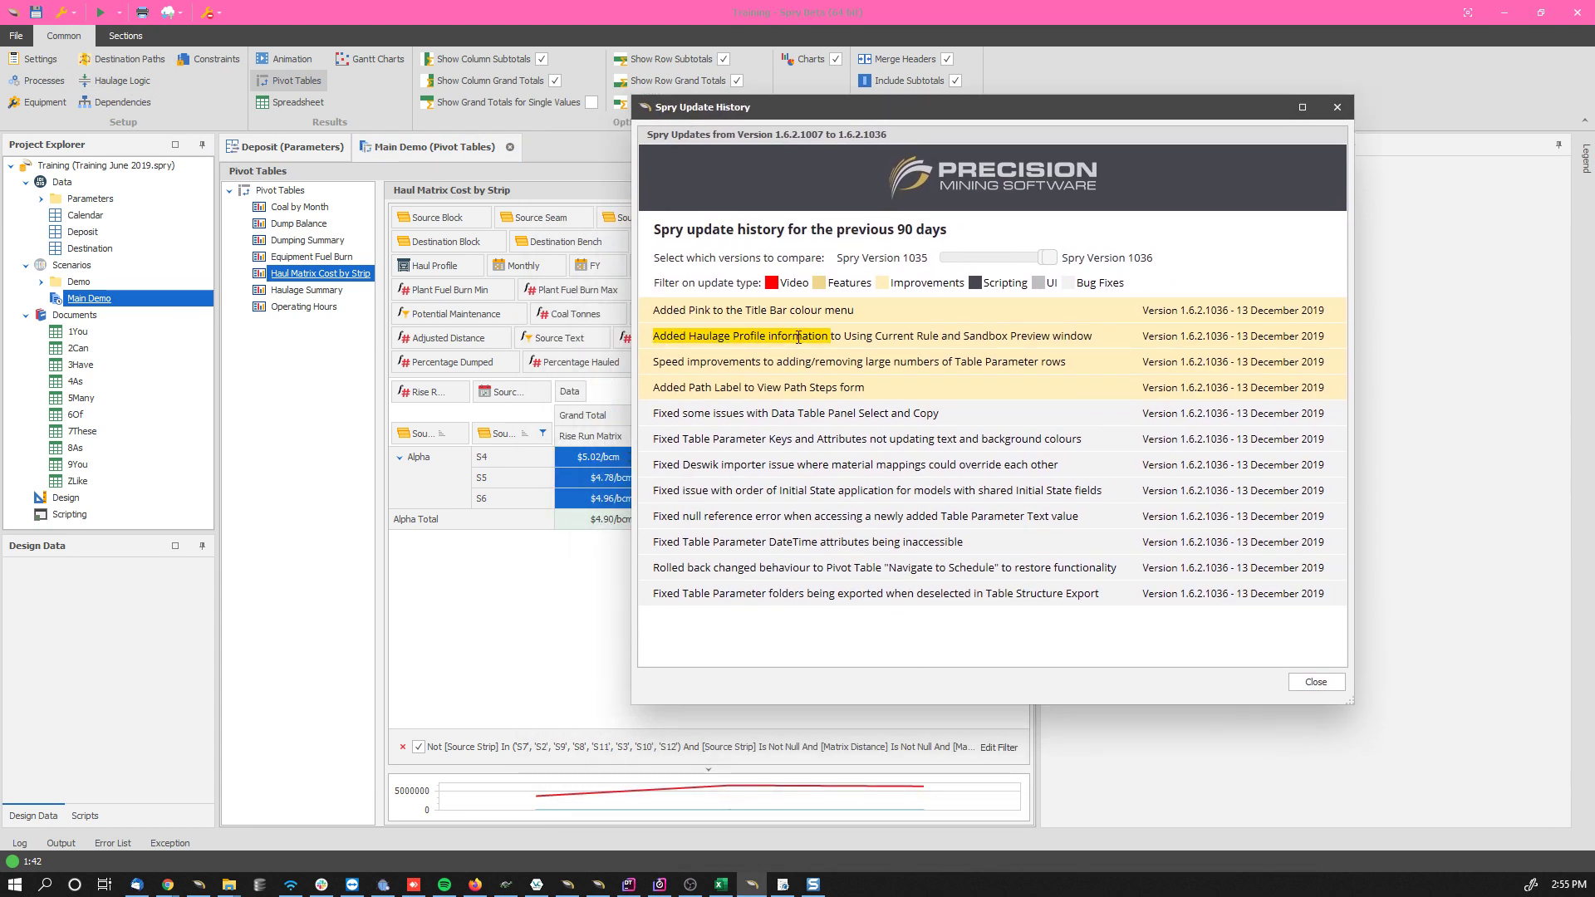
Step: Highlight the update history entry about Haulage Profile information in the Using Current Rule and Sandbox previews, and return to the project
left_click_drag(799, 337, 888, 335)
triple_click(987, 338)
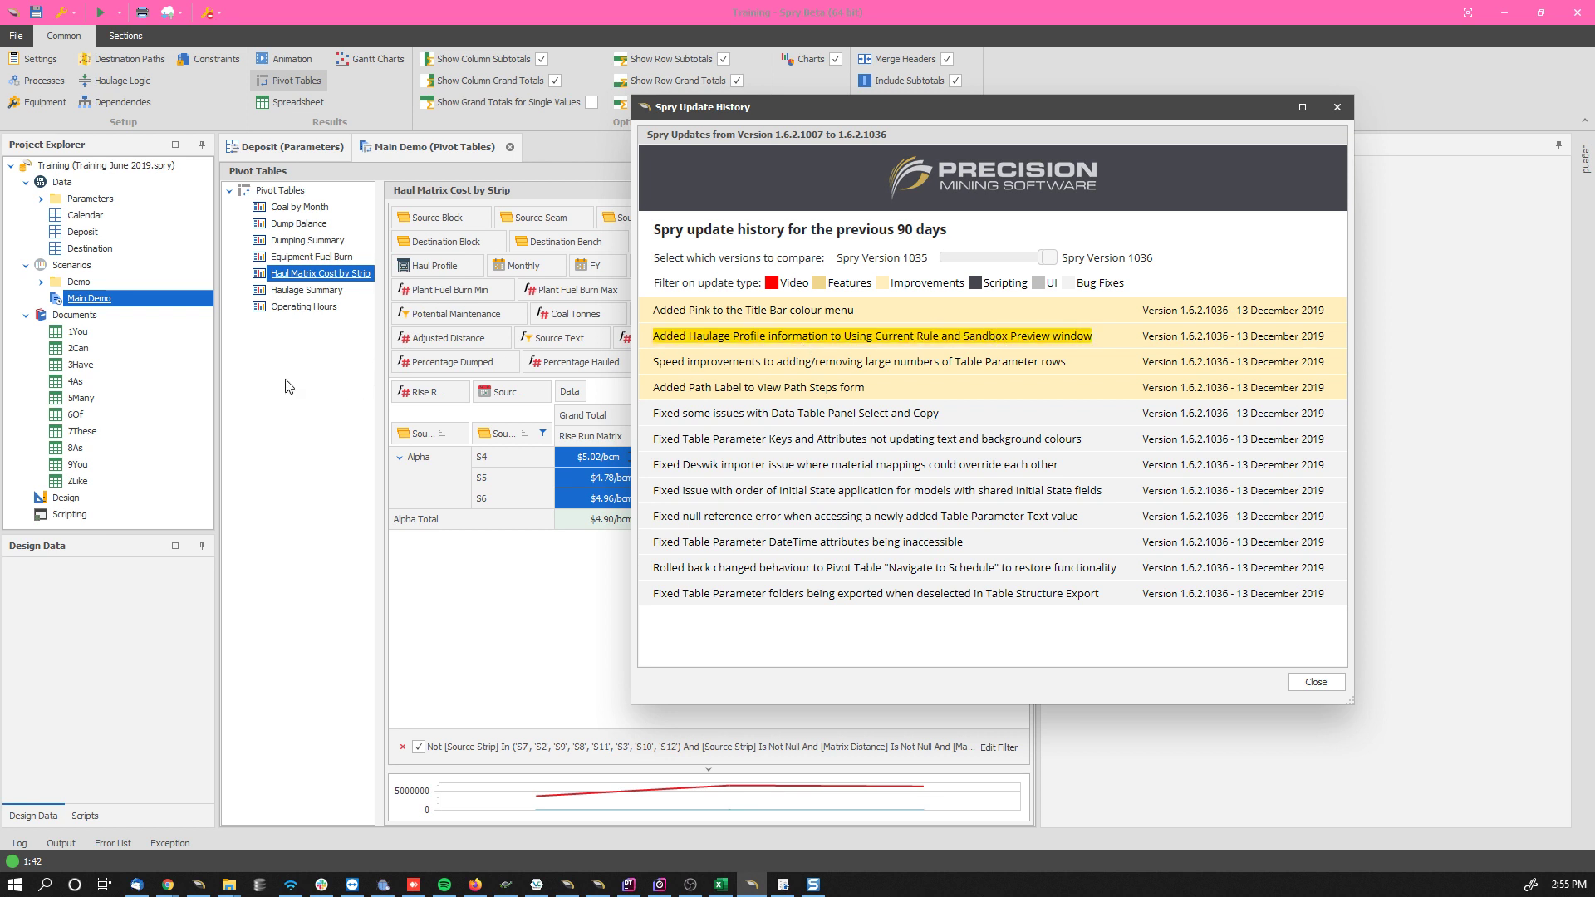
left_click(275, 379)
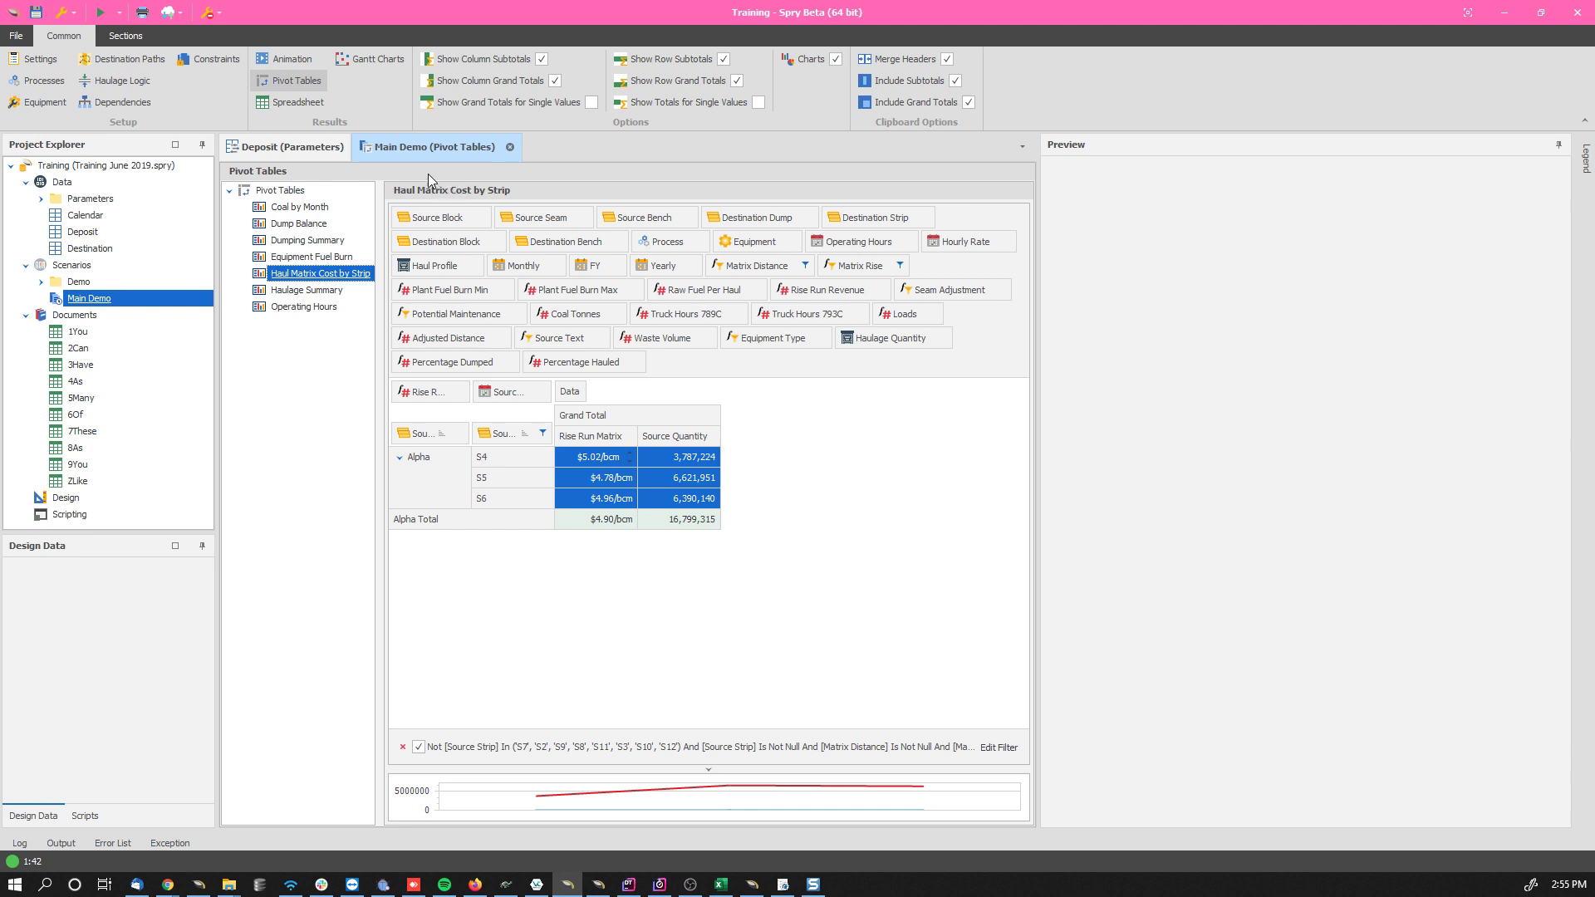
Step: Open the Detailed haulage rule Alpha Inpit Look North and compare its preview using all rules with the one using the current rule
left_click(136, 81)
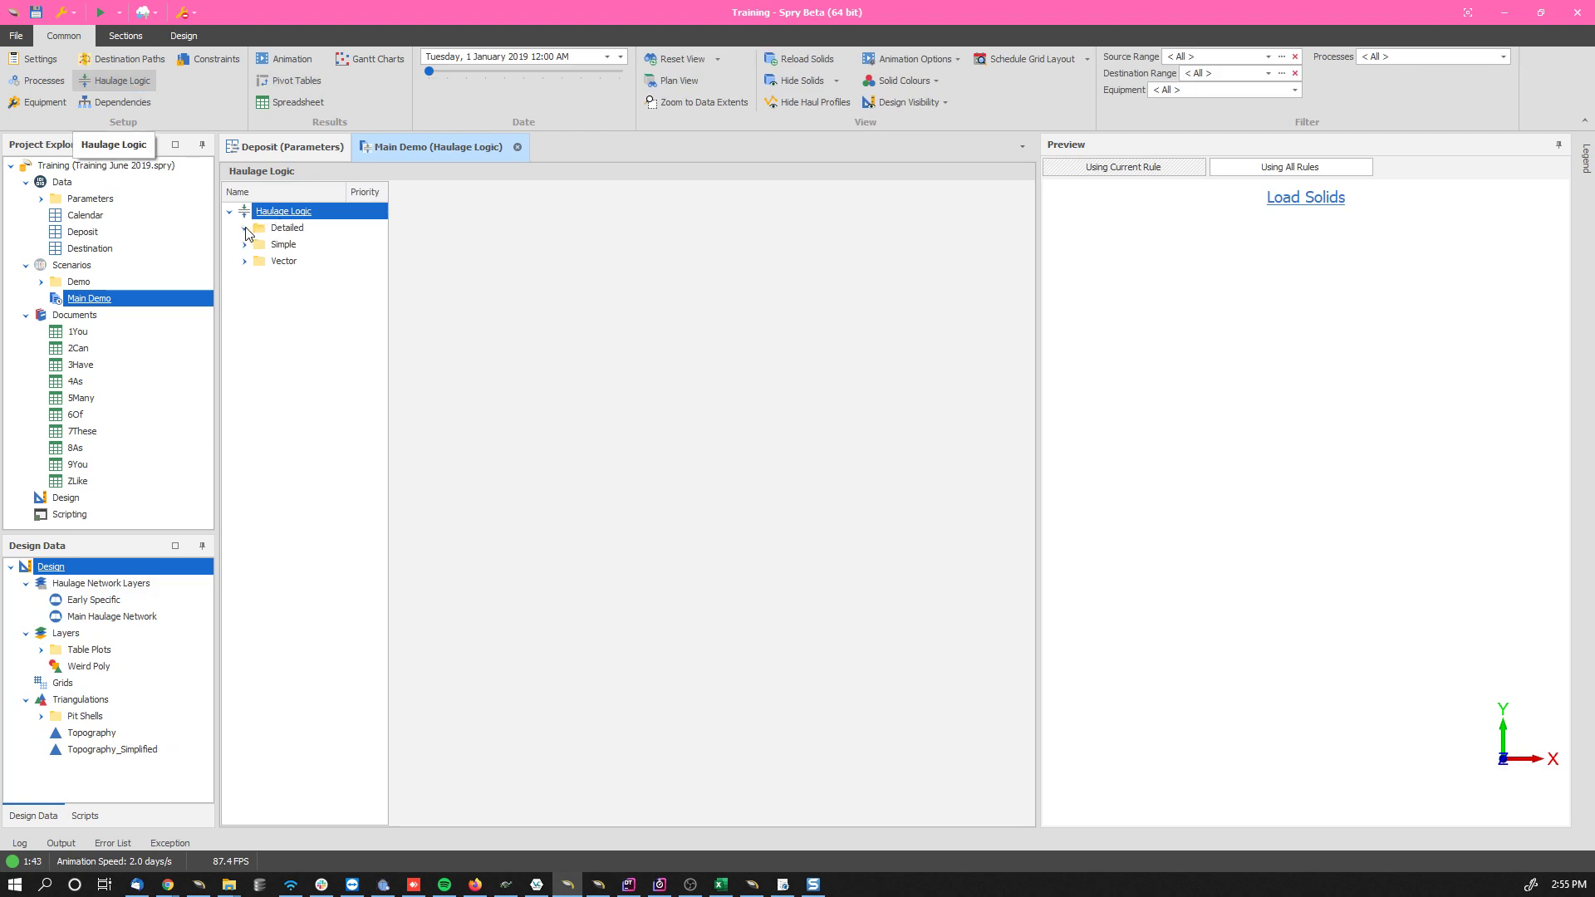
left_click(244, 227)
left_click(299, 246)
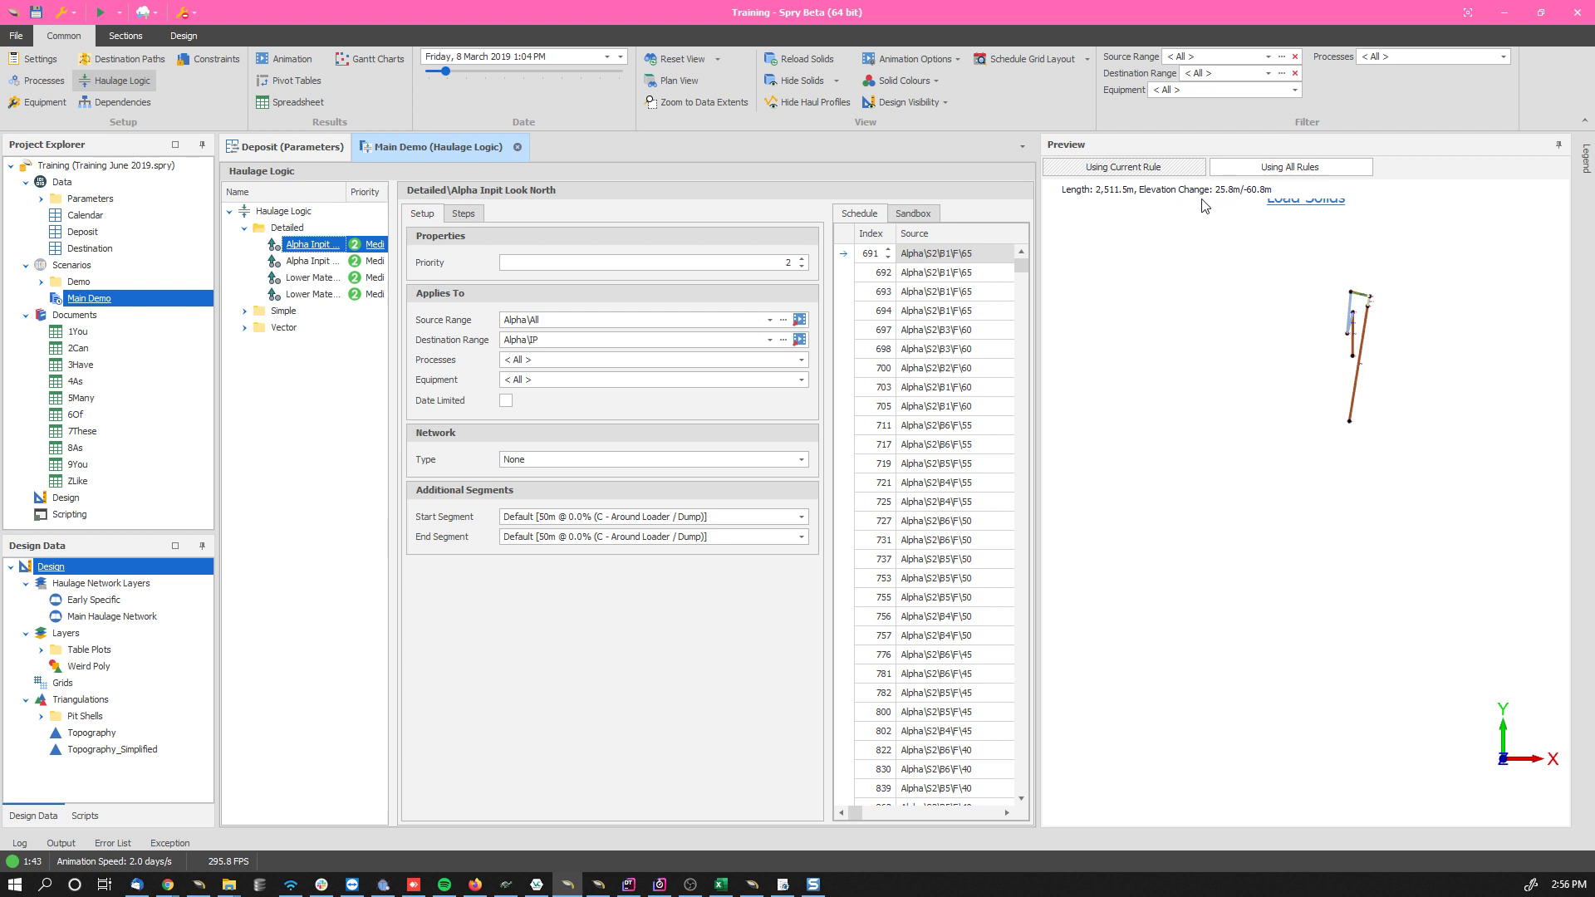
left_click(1261, 174)
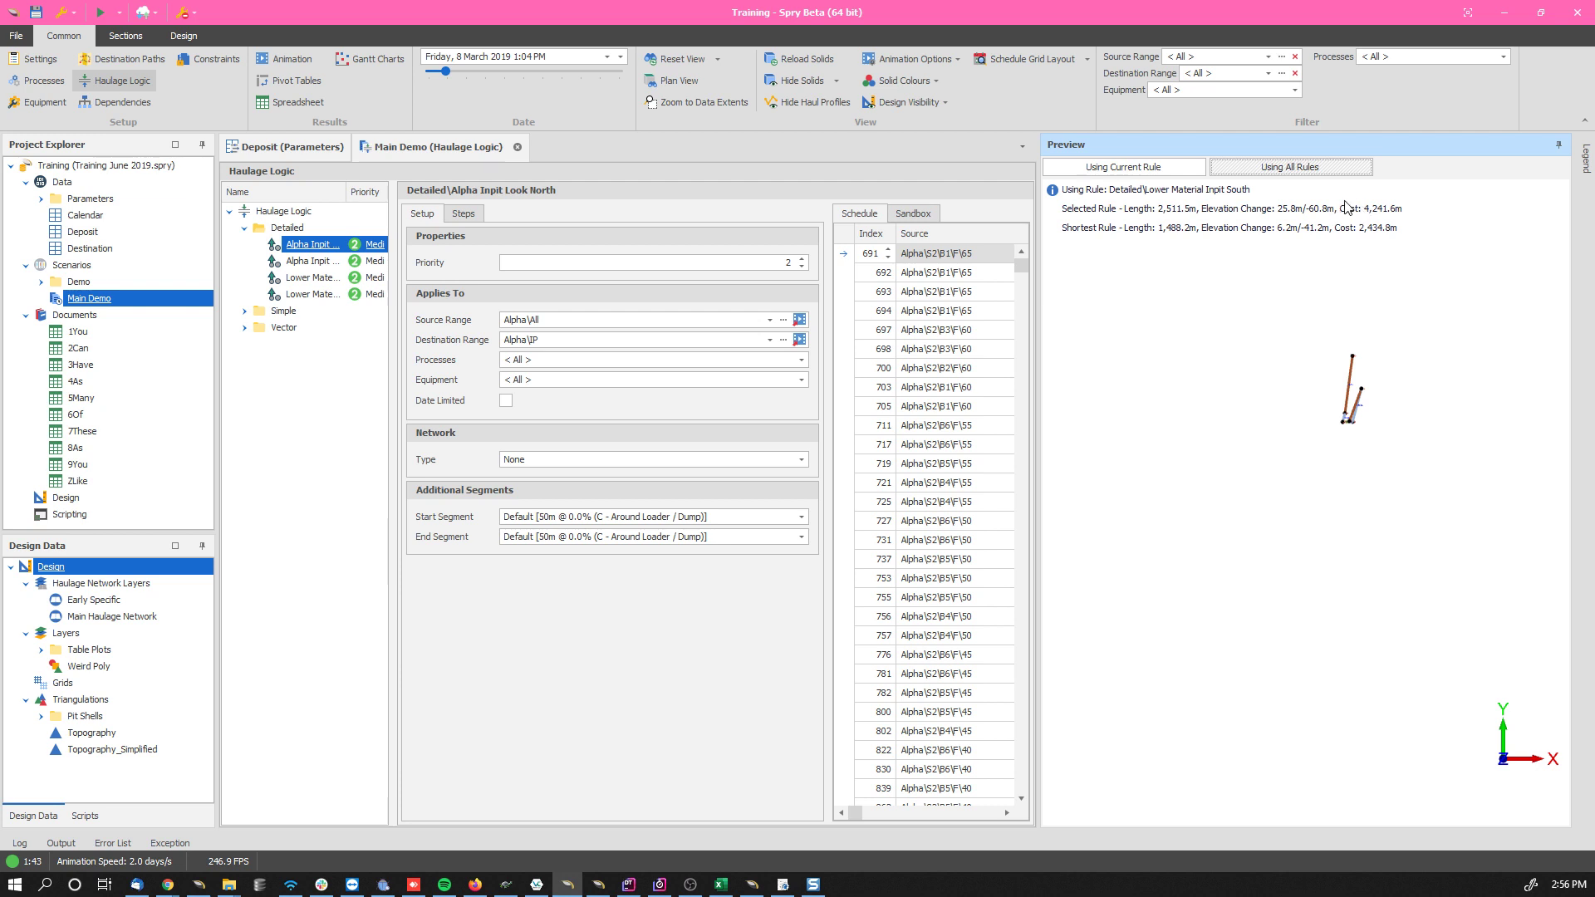
left_click(1278, 171)
left_click(1151, 169)
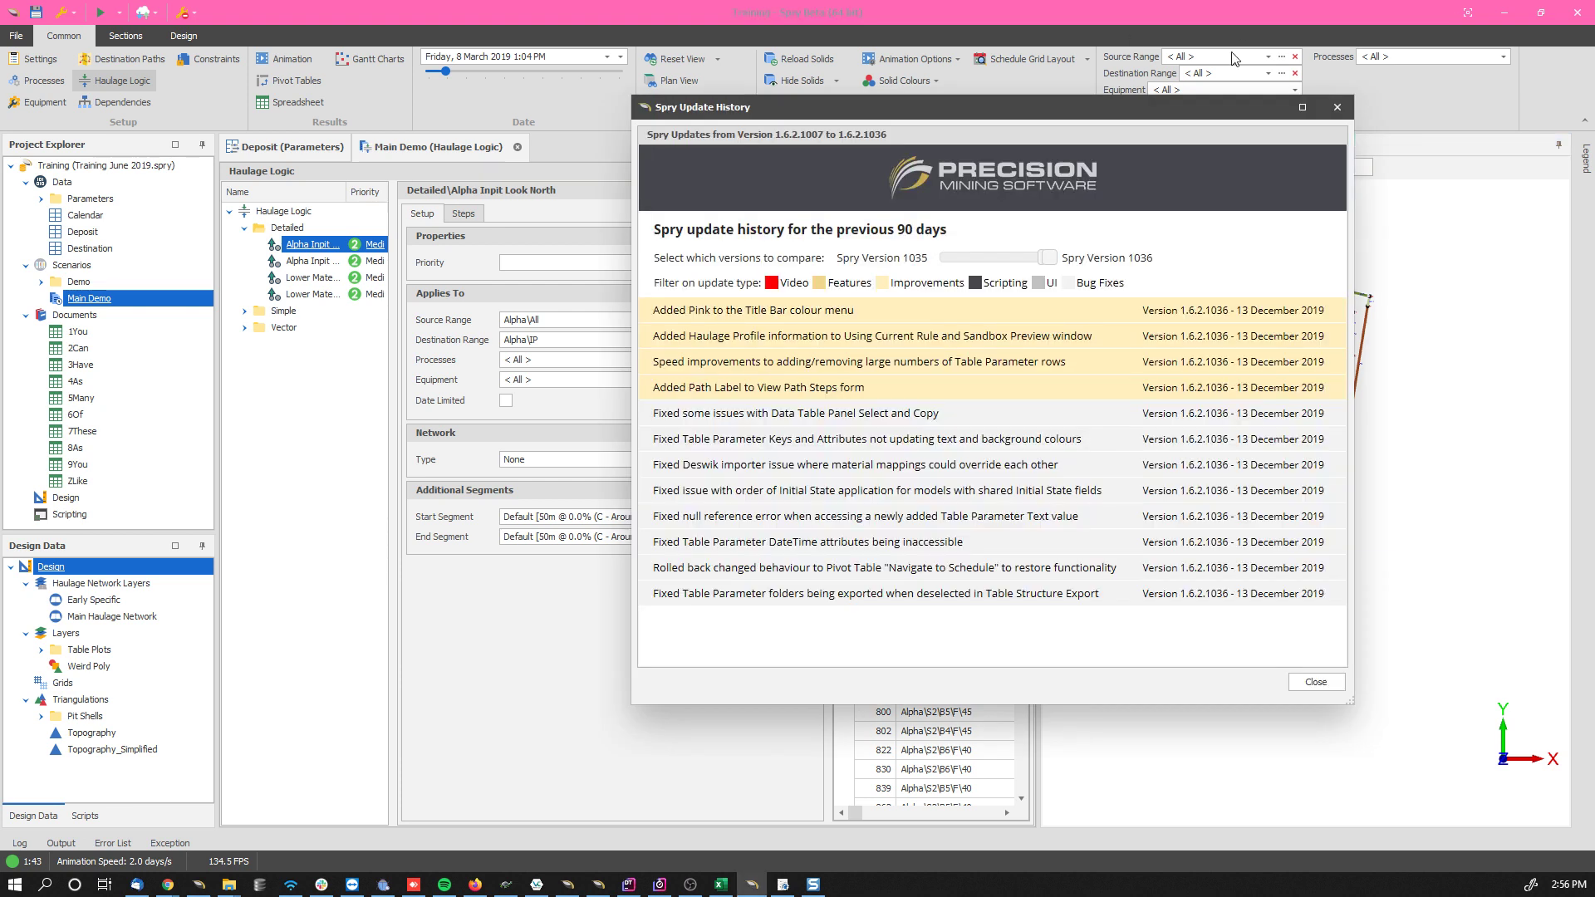
Step: Highlight the update entries on Table Parameter row speed and the View Path Steps label, and close the update history
left_click_drag(687, 362, 1073, 373)
left_click_drag(717, 387, 866, 388)
left_click(1323, 682)
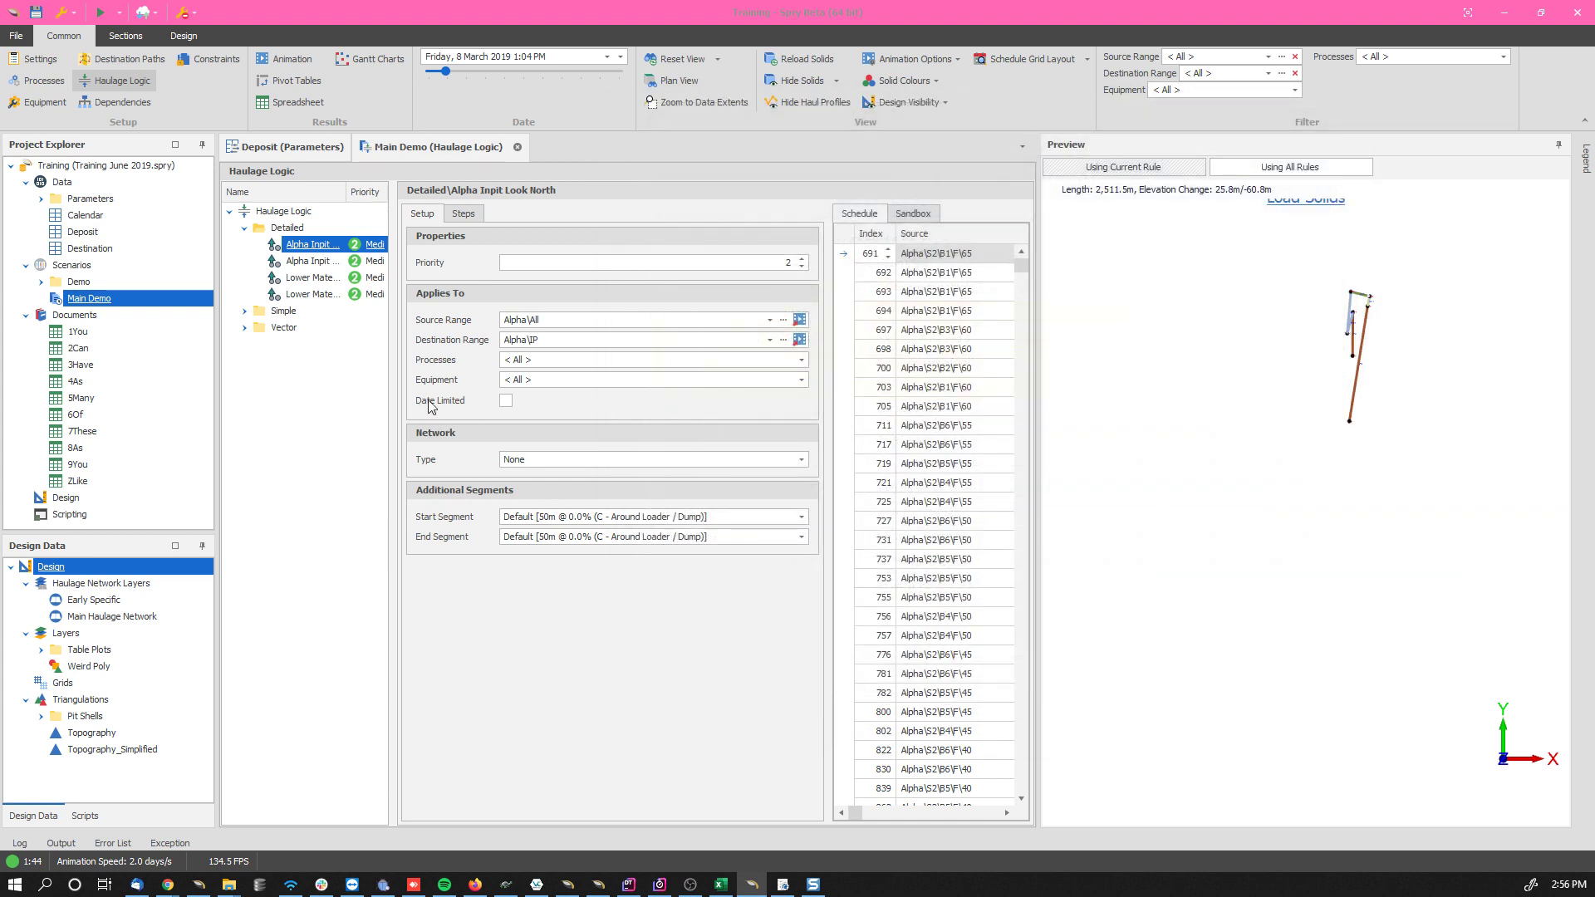
Step: Go to the Deposit parameters and view the rows of New Parameter in the row editor without changing them
left_click(283, 149)
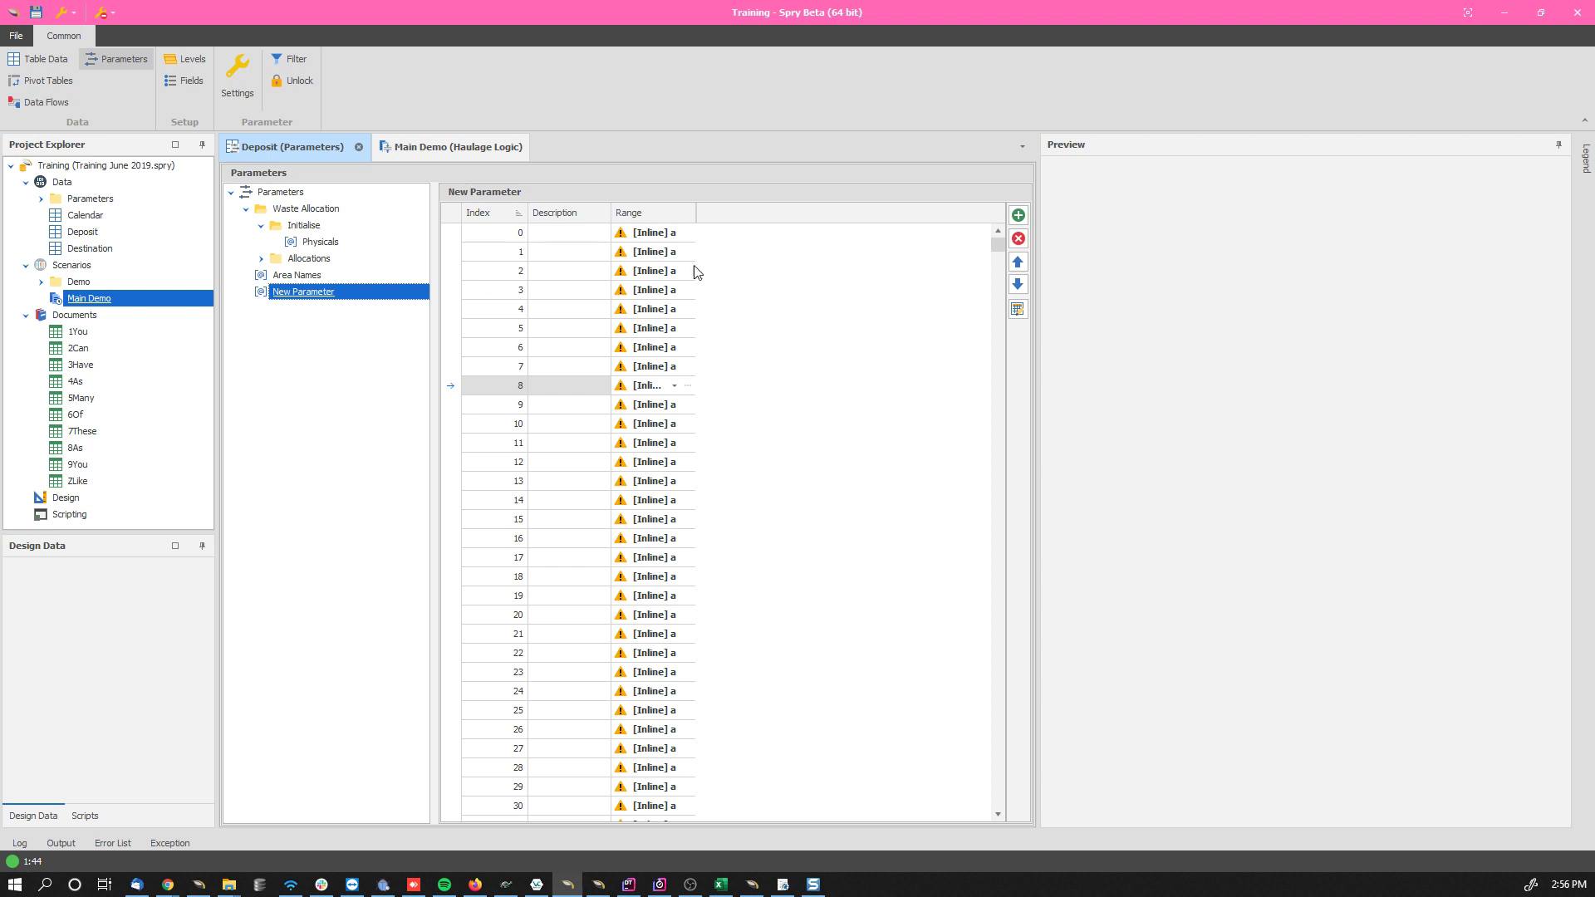
left_click(1018, 310)
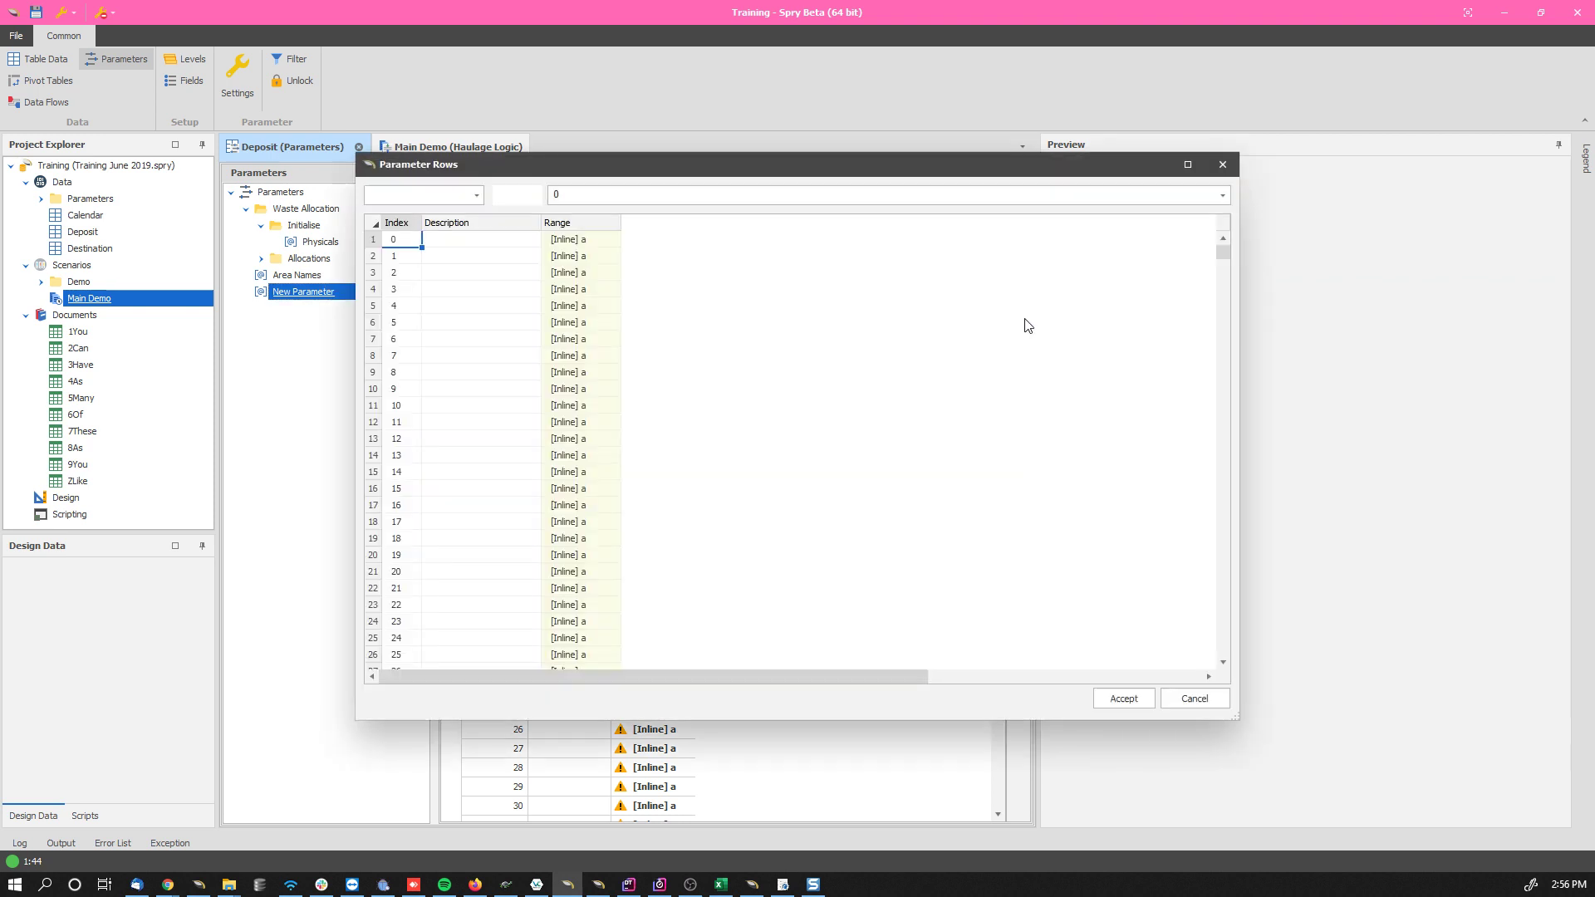
left_click(1193, 698)
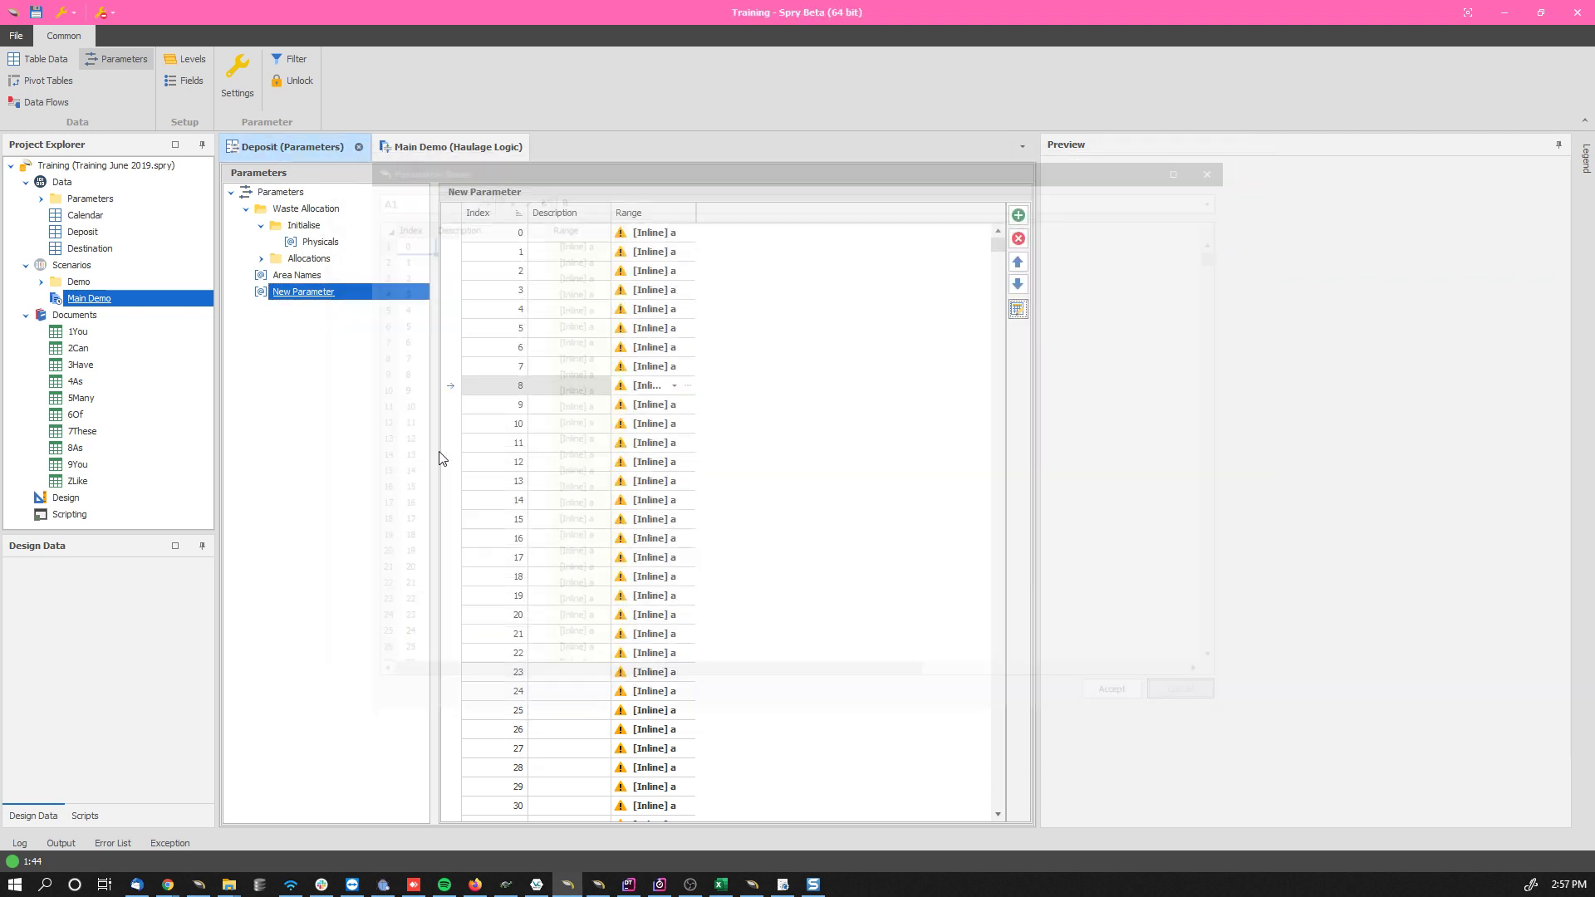
Step: Delete all rows of New Parameter in the Deposit parameters
left_click(523, 349)
left_click(458, 270)
key("ctrl+a")
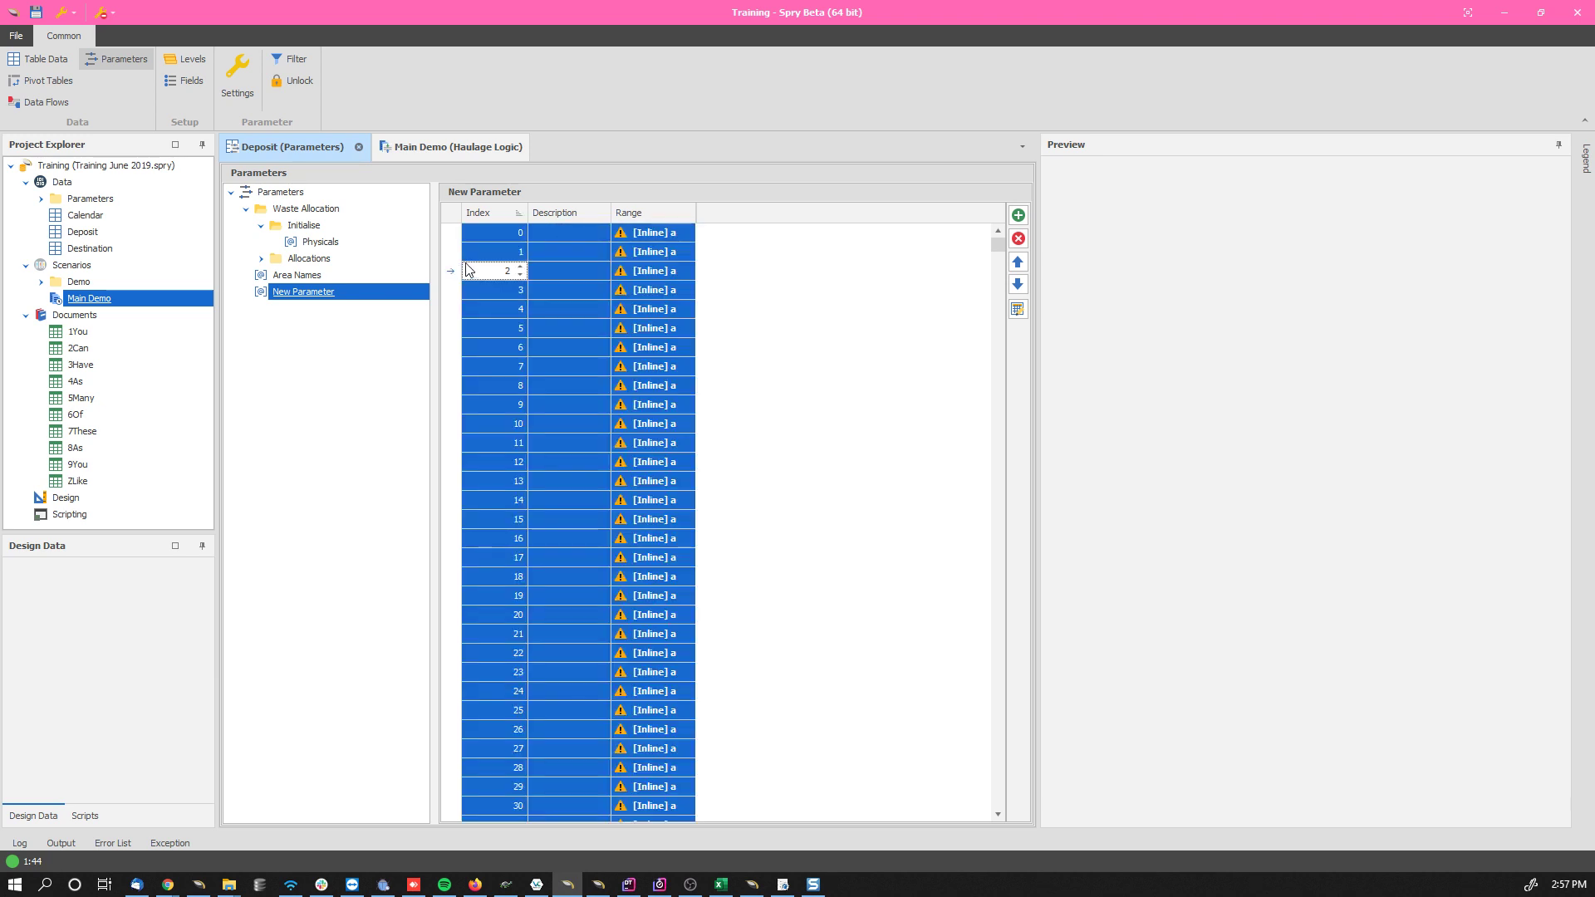
left_click(1022, 240)
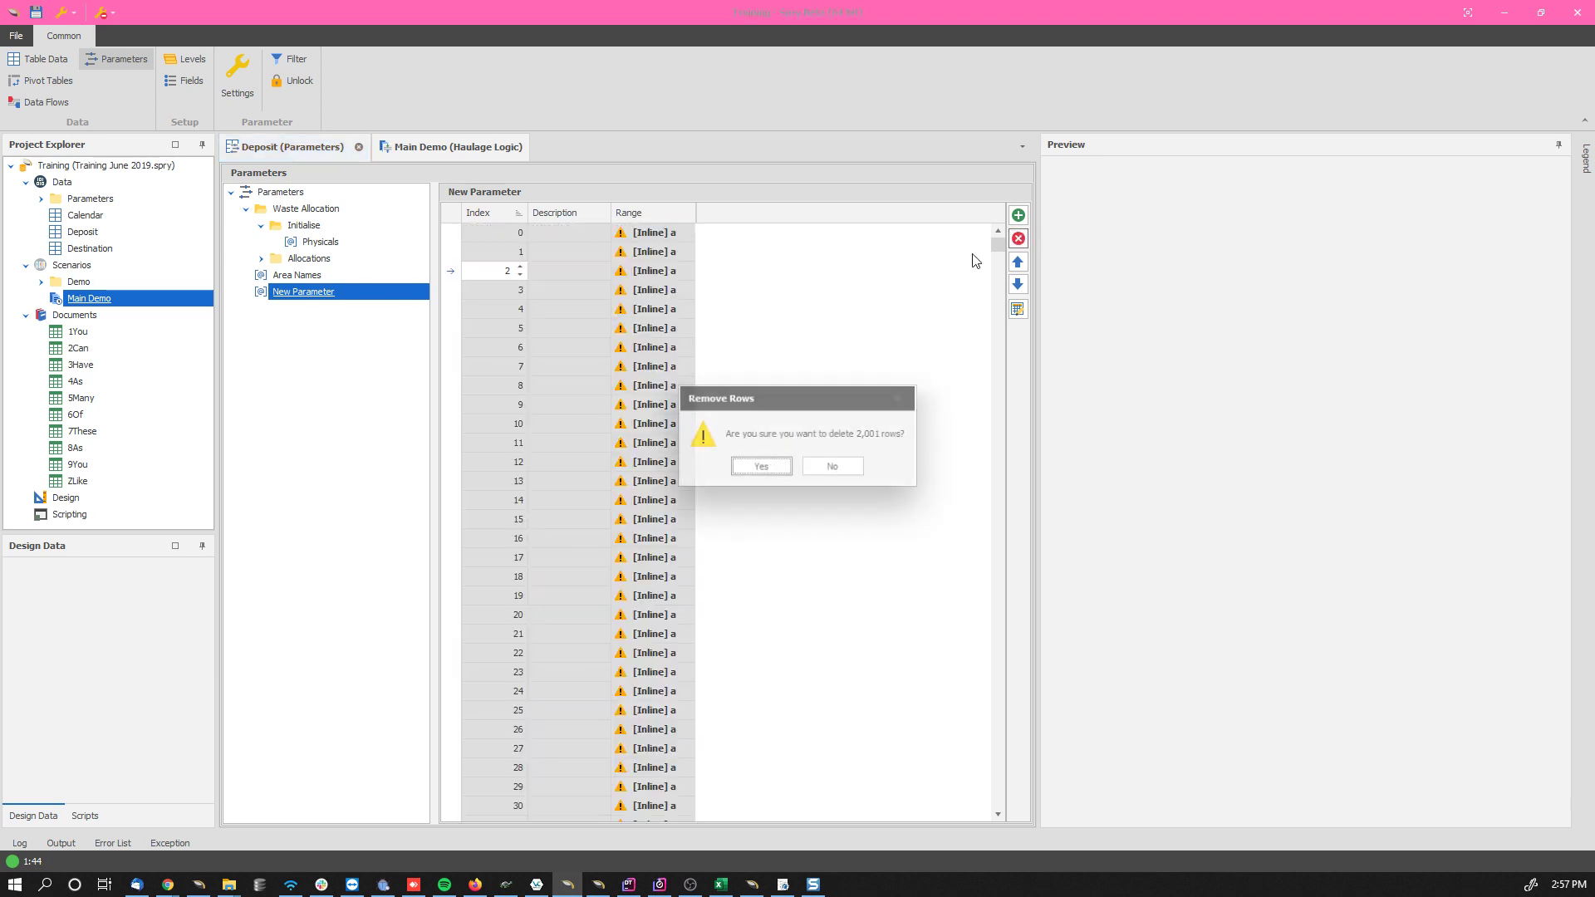
left_click(758, 466)
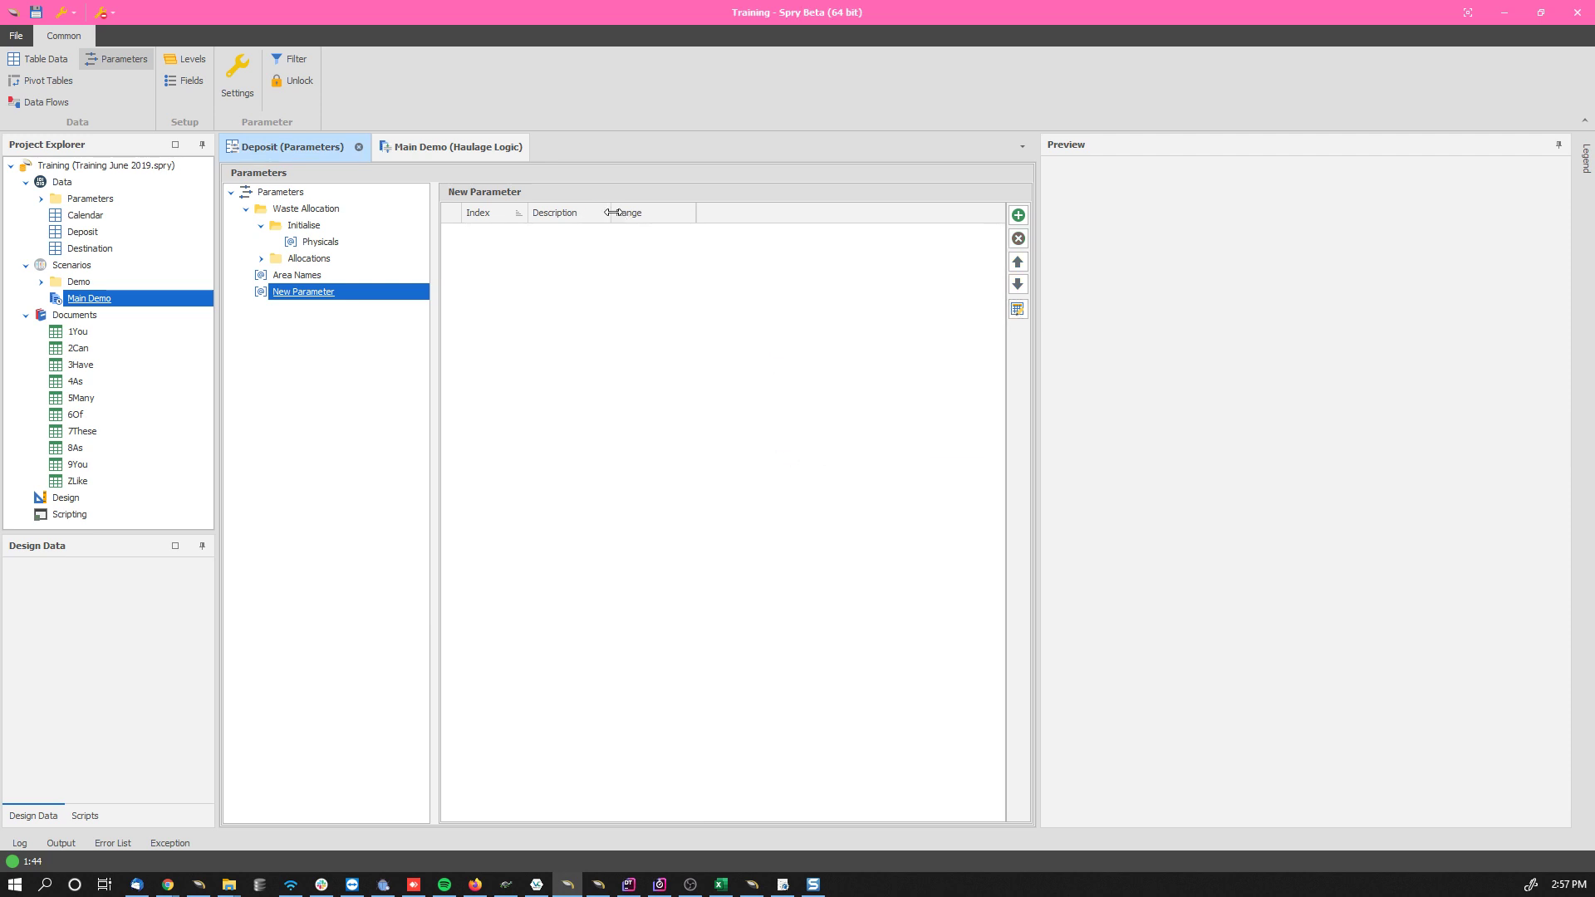
Step: Add 3,000 blank rows to New Parameter through the row editor and accept them
left_click(1019, 309)
right_click(379, 240)
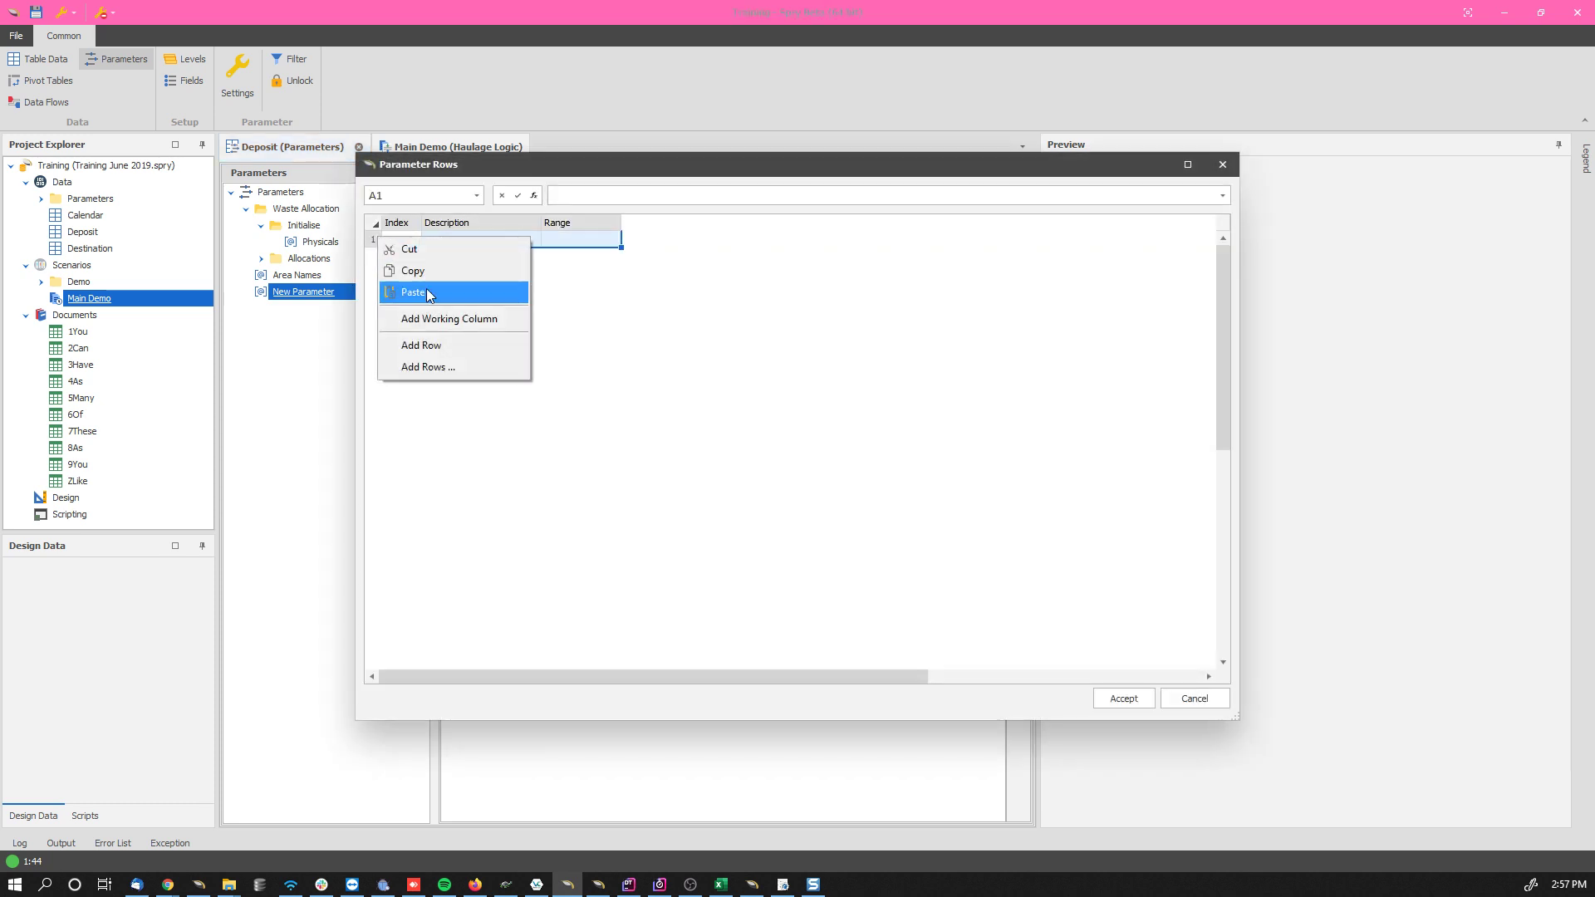
left_click(425, 368)
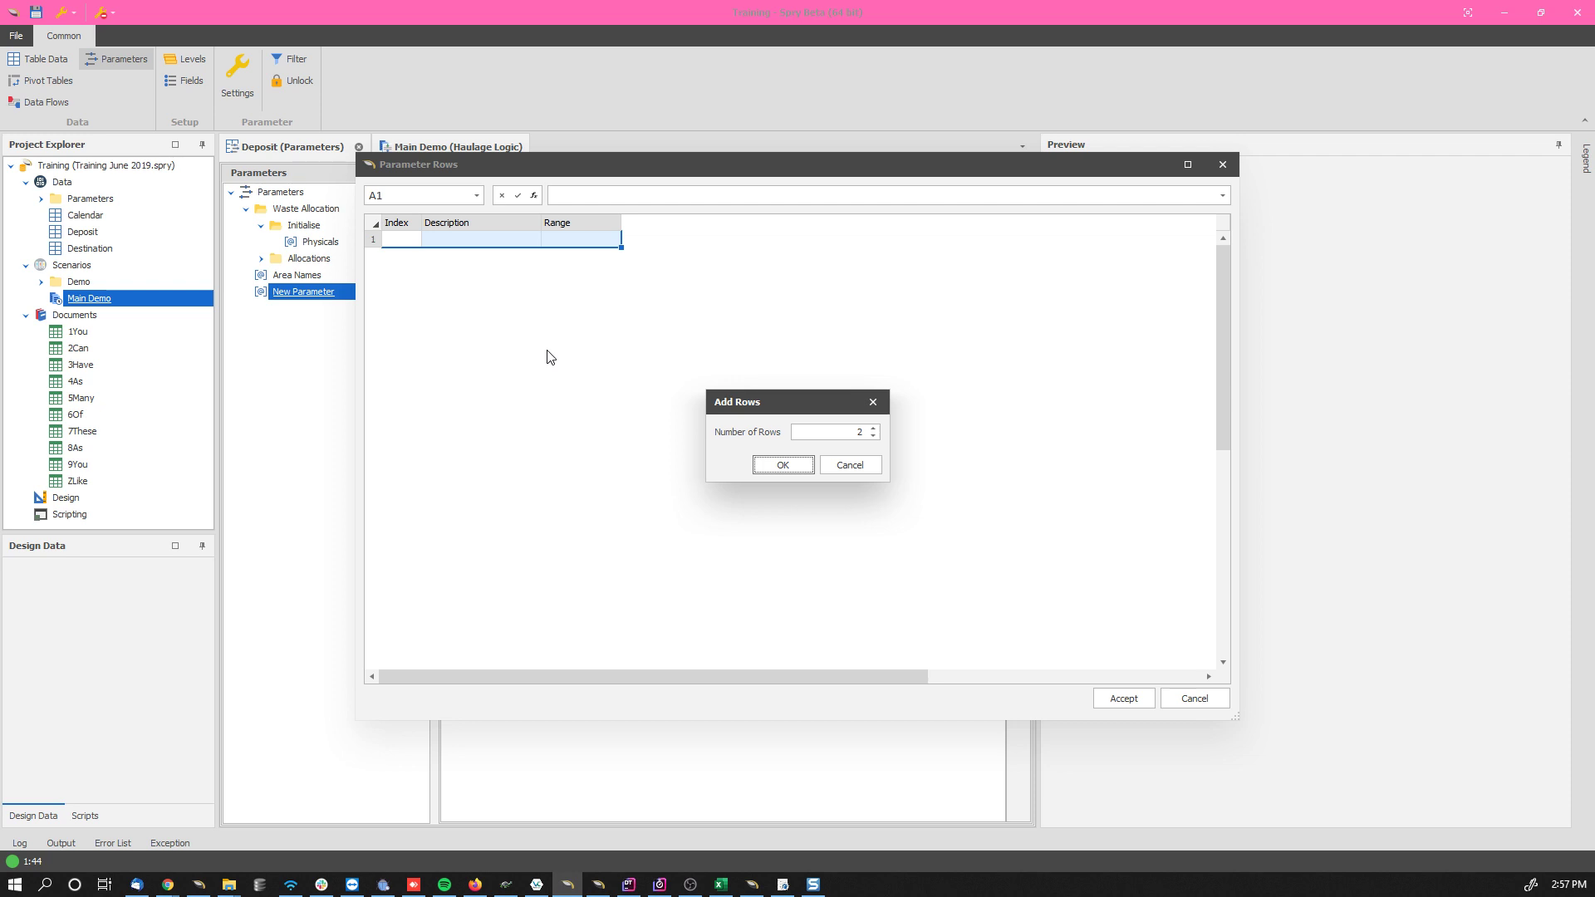
key("shift+Tab")
type("3,000")
left_click(782, 464)
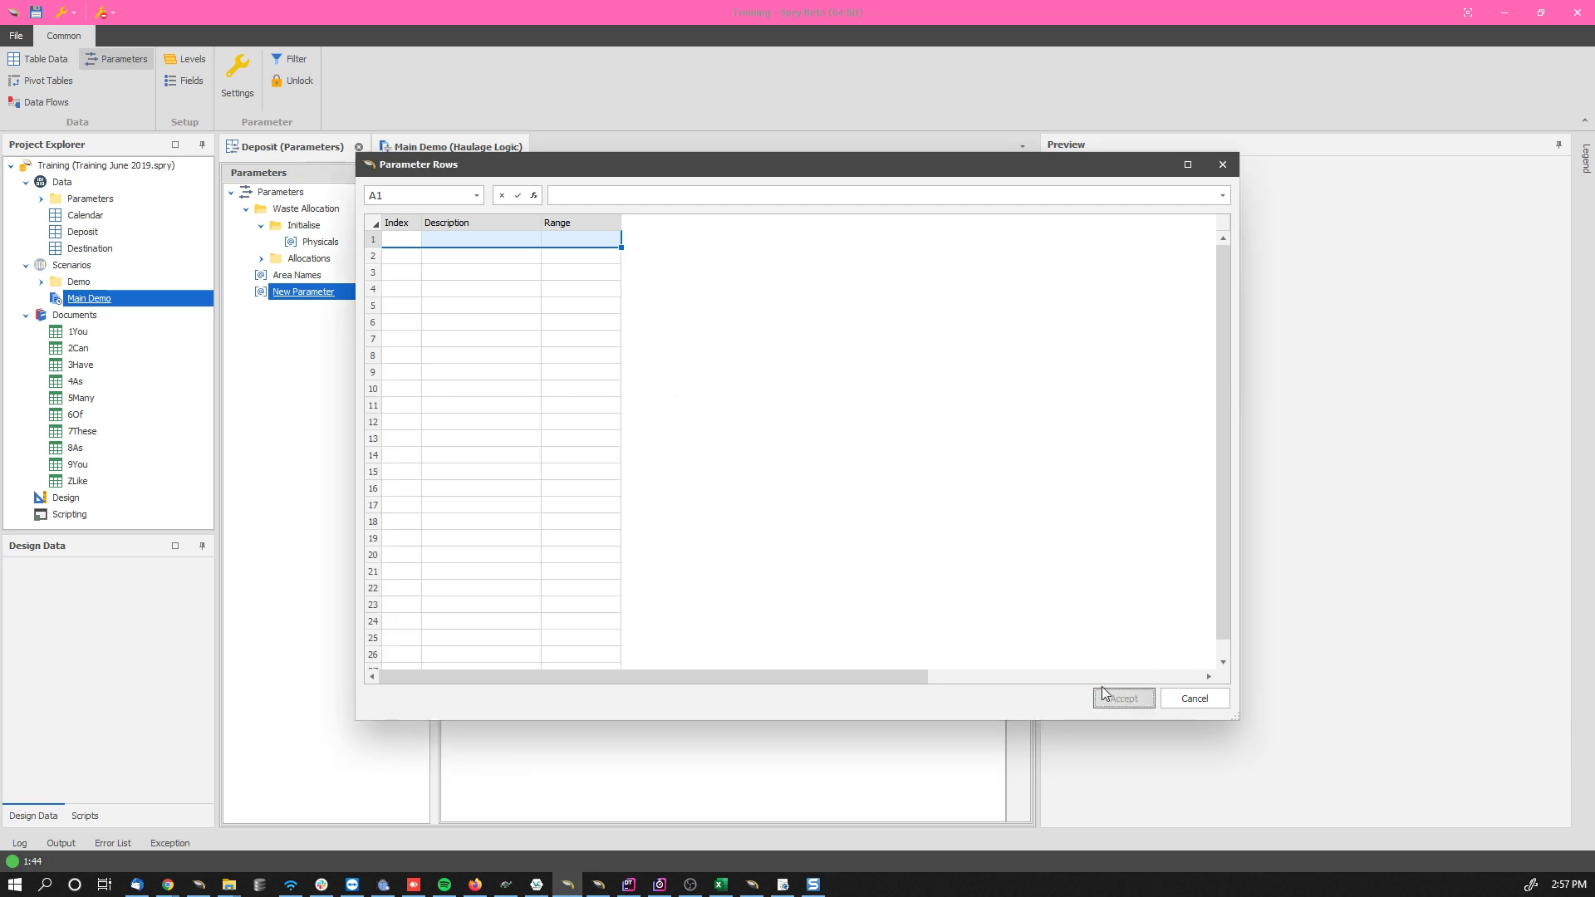
left_click(1103, 692)
mouse_move(999, 244)
left_mouse_down()
mouse_move(973, 799)
mouse_move(1007, 421)
mouse_move(1001, 242)
left_mouse_up()
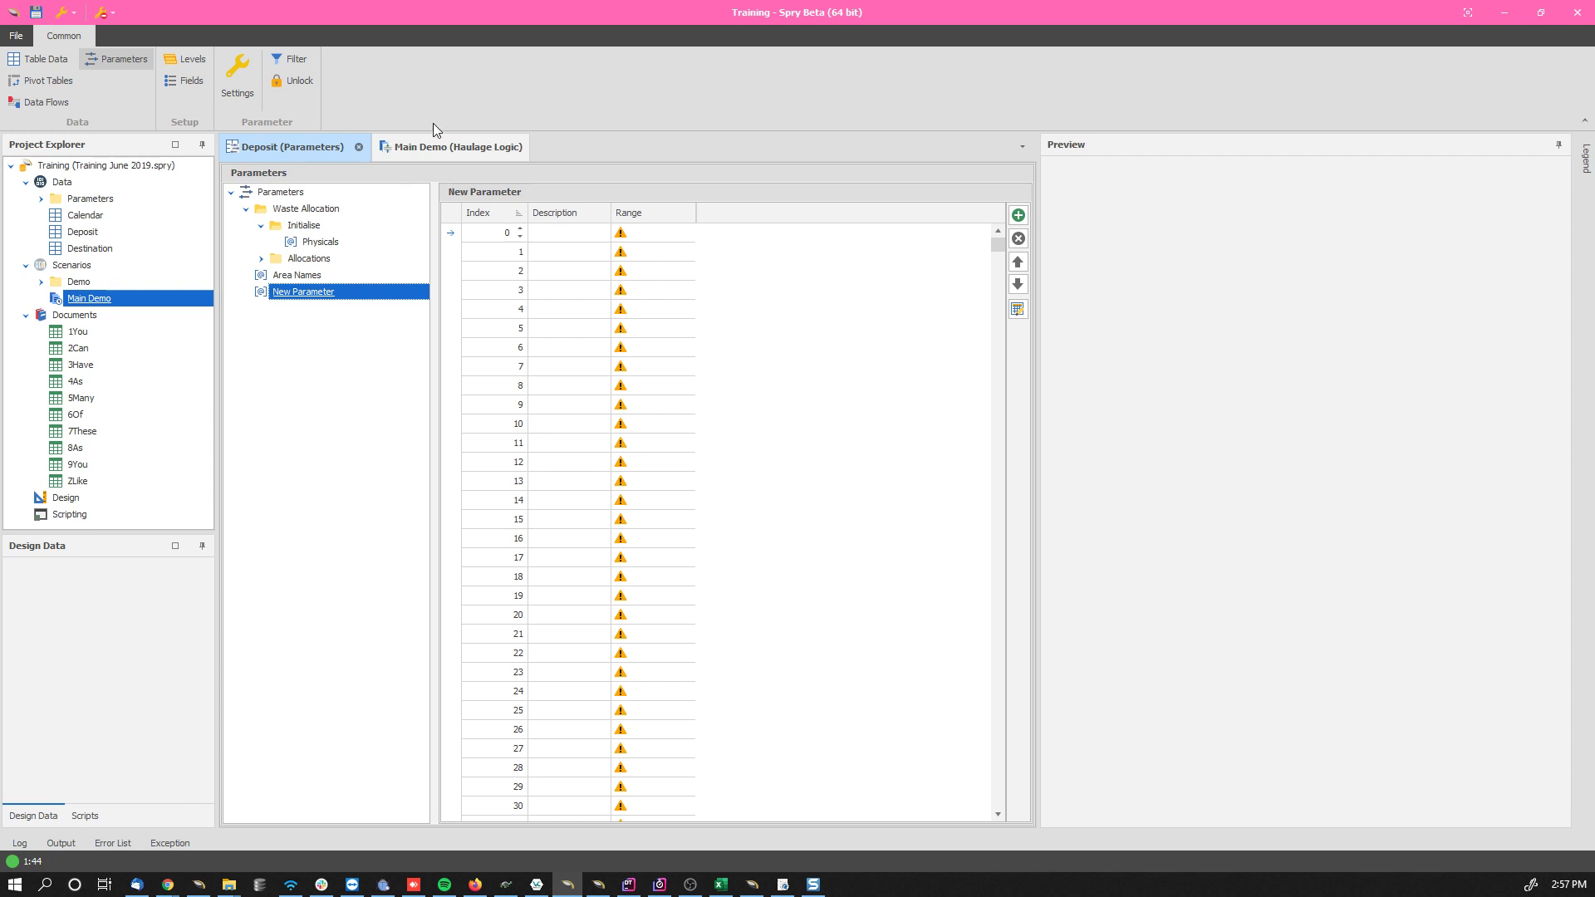
Step: Open the source path of the CAT6040 excavator in the Main Demo scenario's equipment
left_click(435, 150)
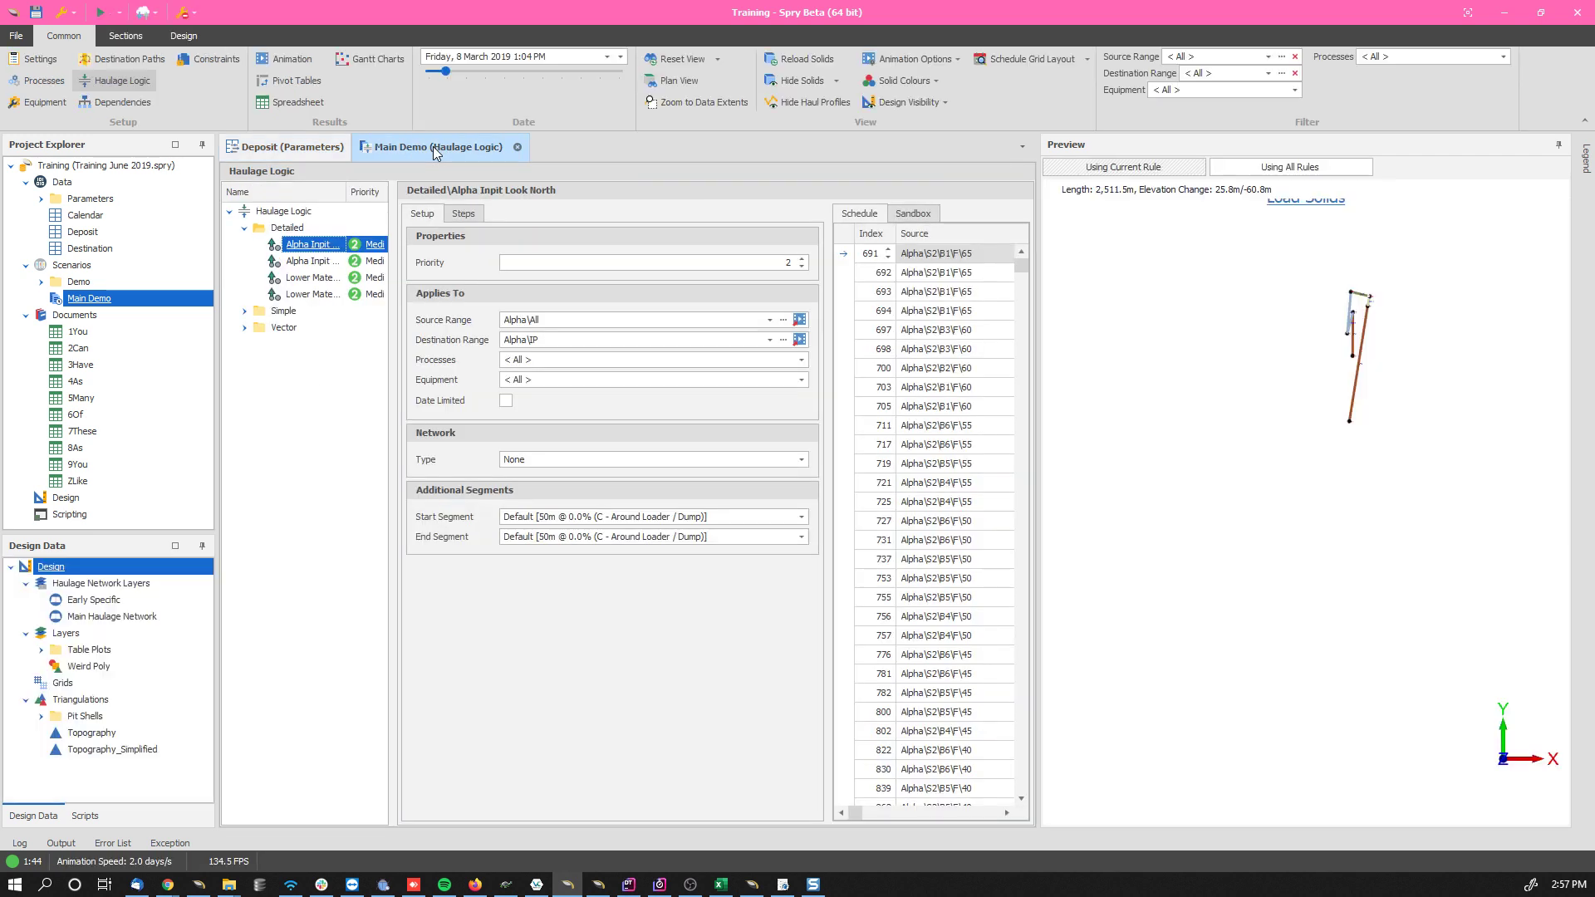
left_click(35, 105)
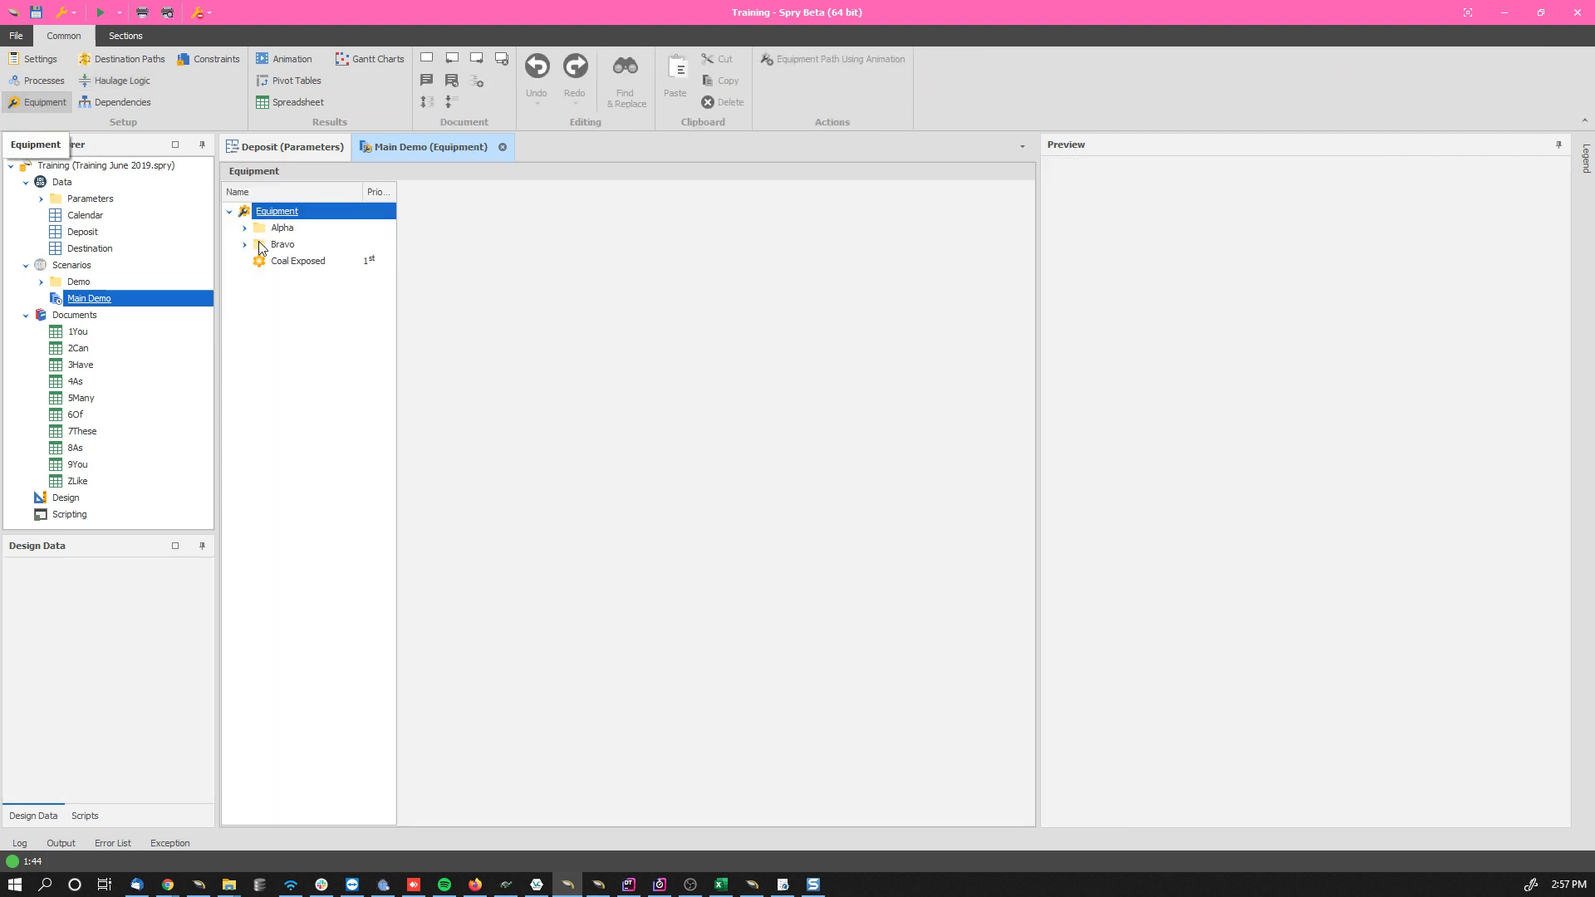
left_click(291, 260)
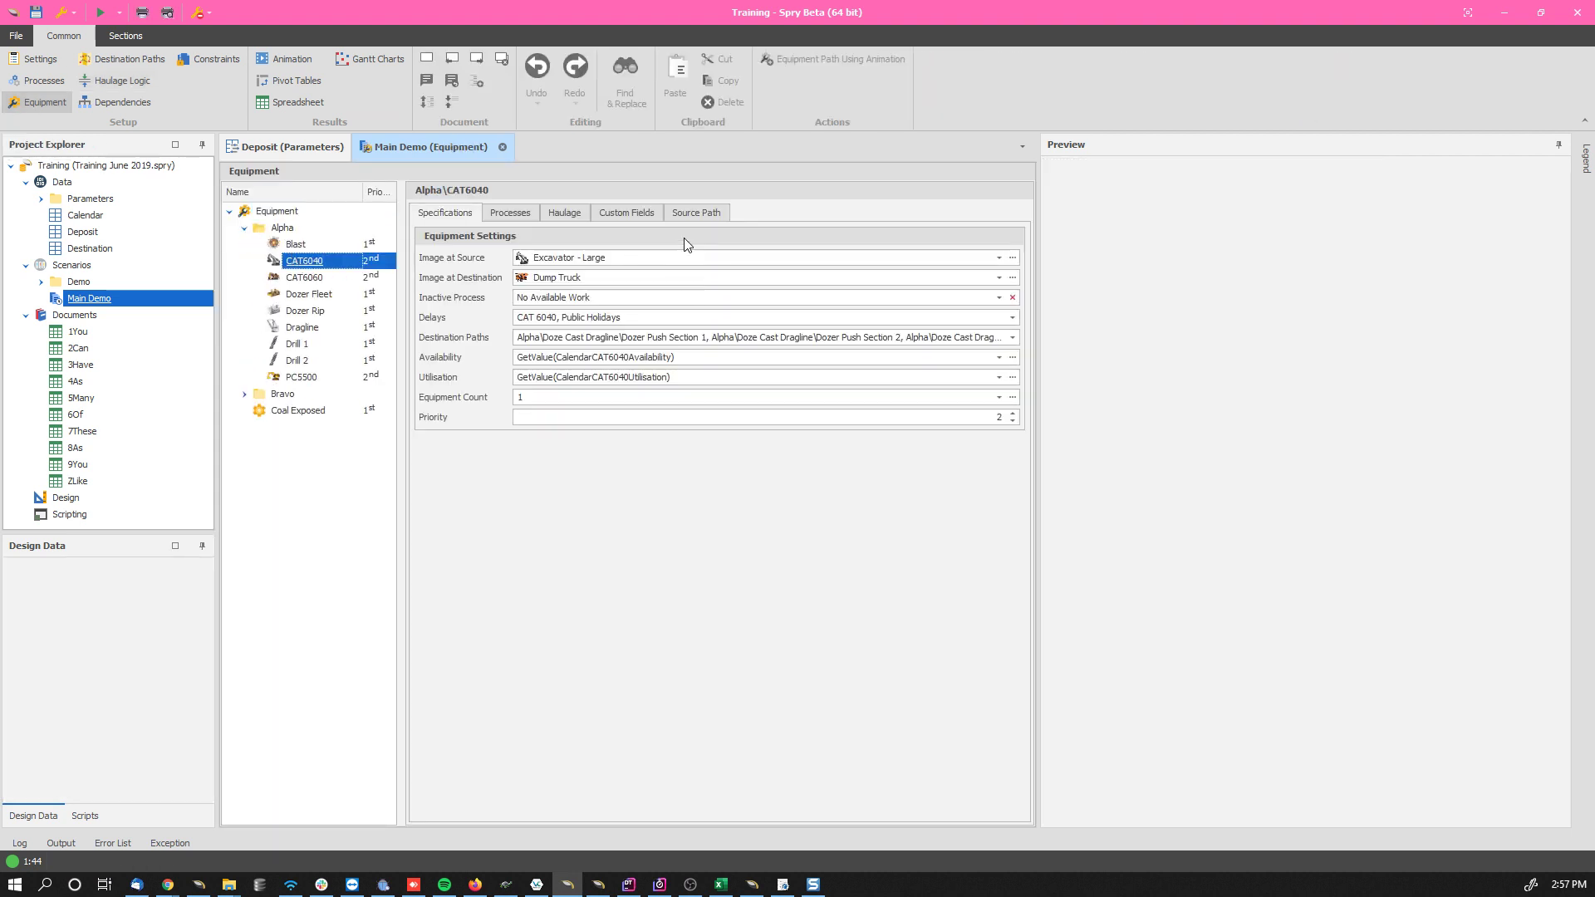
left_click(710, 214)
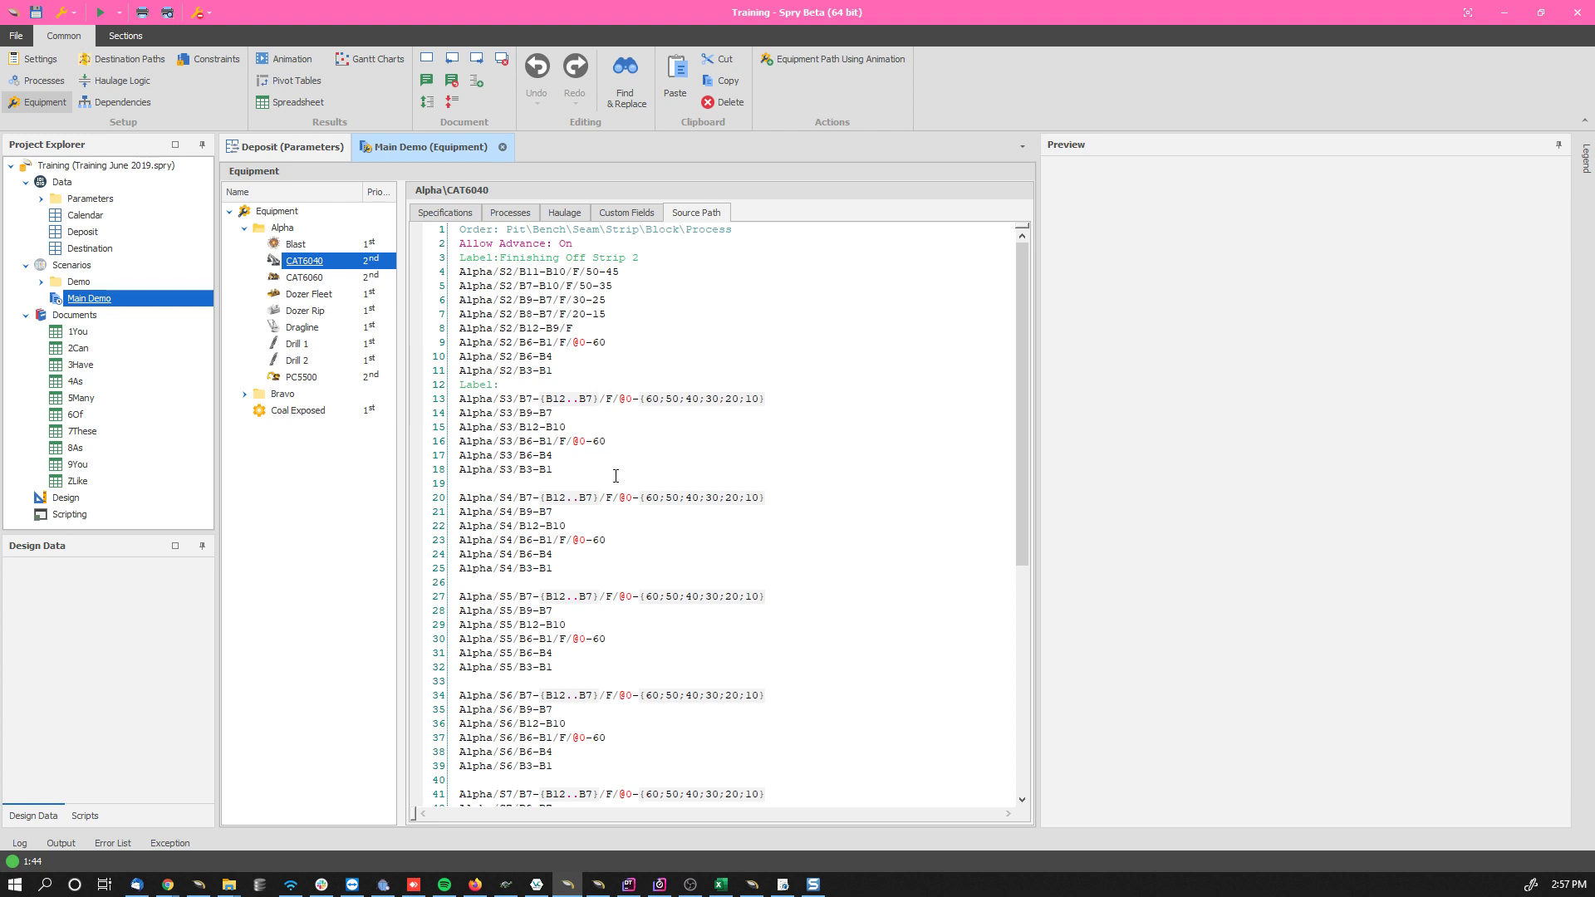
Step: View the path steps for source path lines 4 to 18 and take the Label field out of the report's rows
left_click_drag(553, 470, 439, 274)
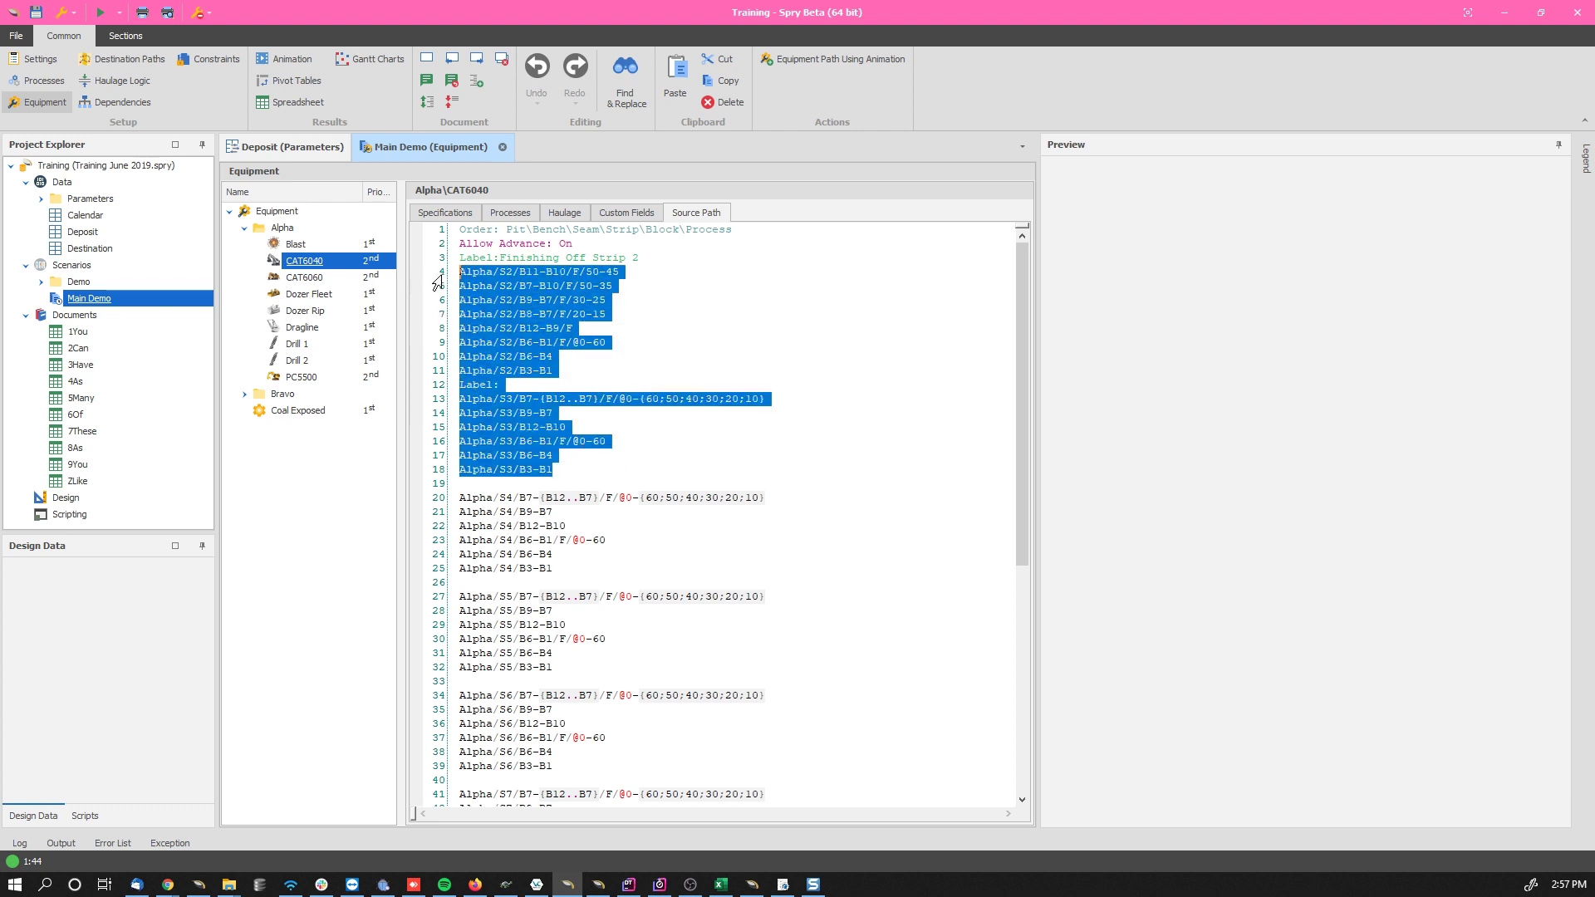
right_click(541, 273)
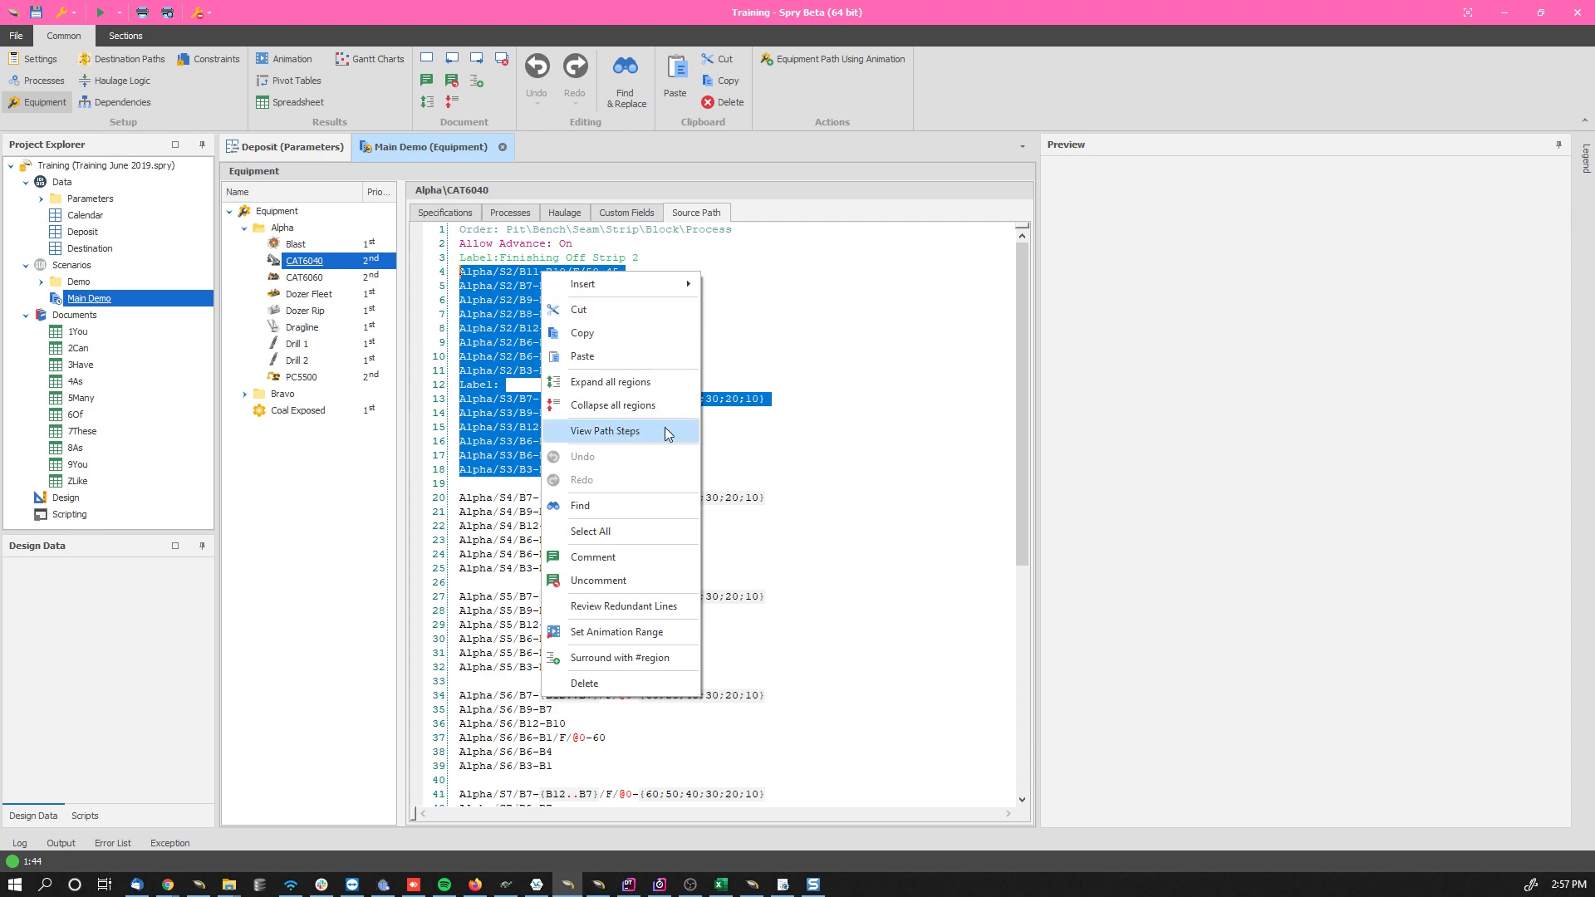
left_click(626, 430)
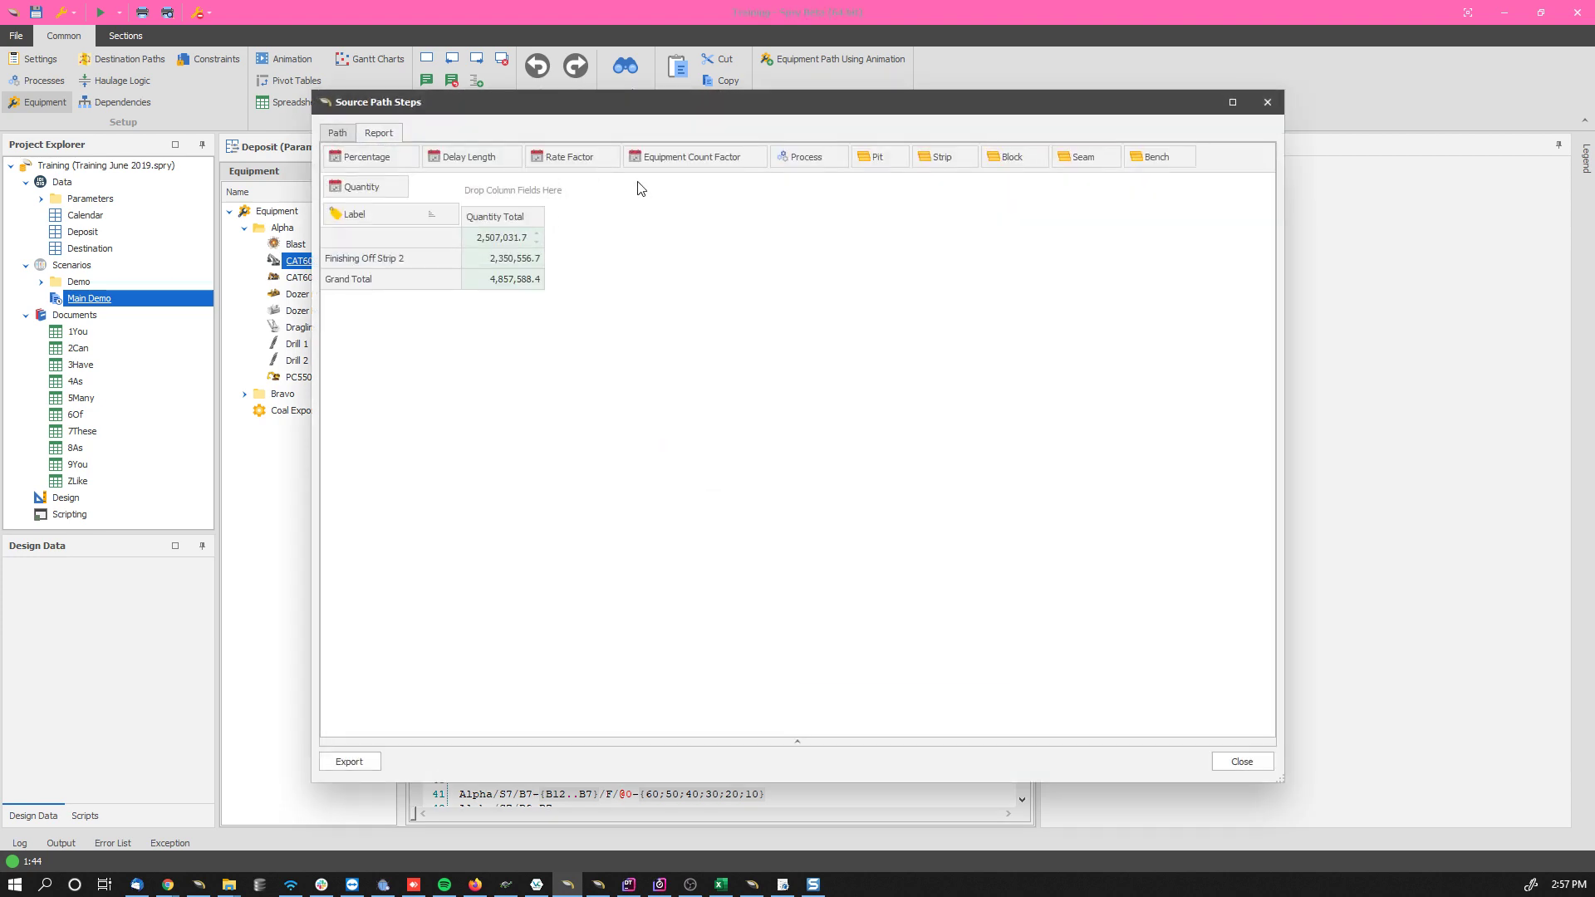
left_click(339, 133)
left_click(383, 133)
left_click_drag(355, 213, 1231, 158)
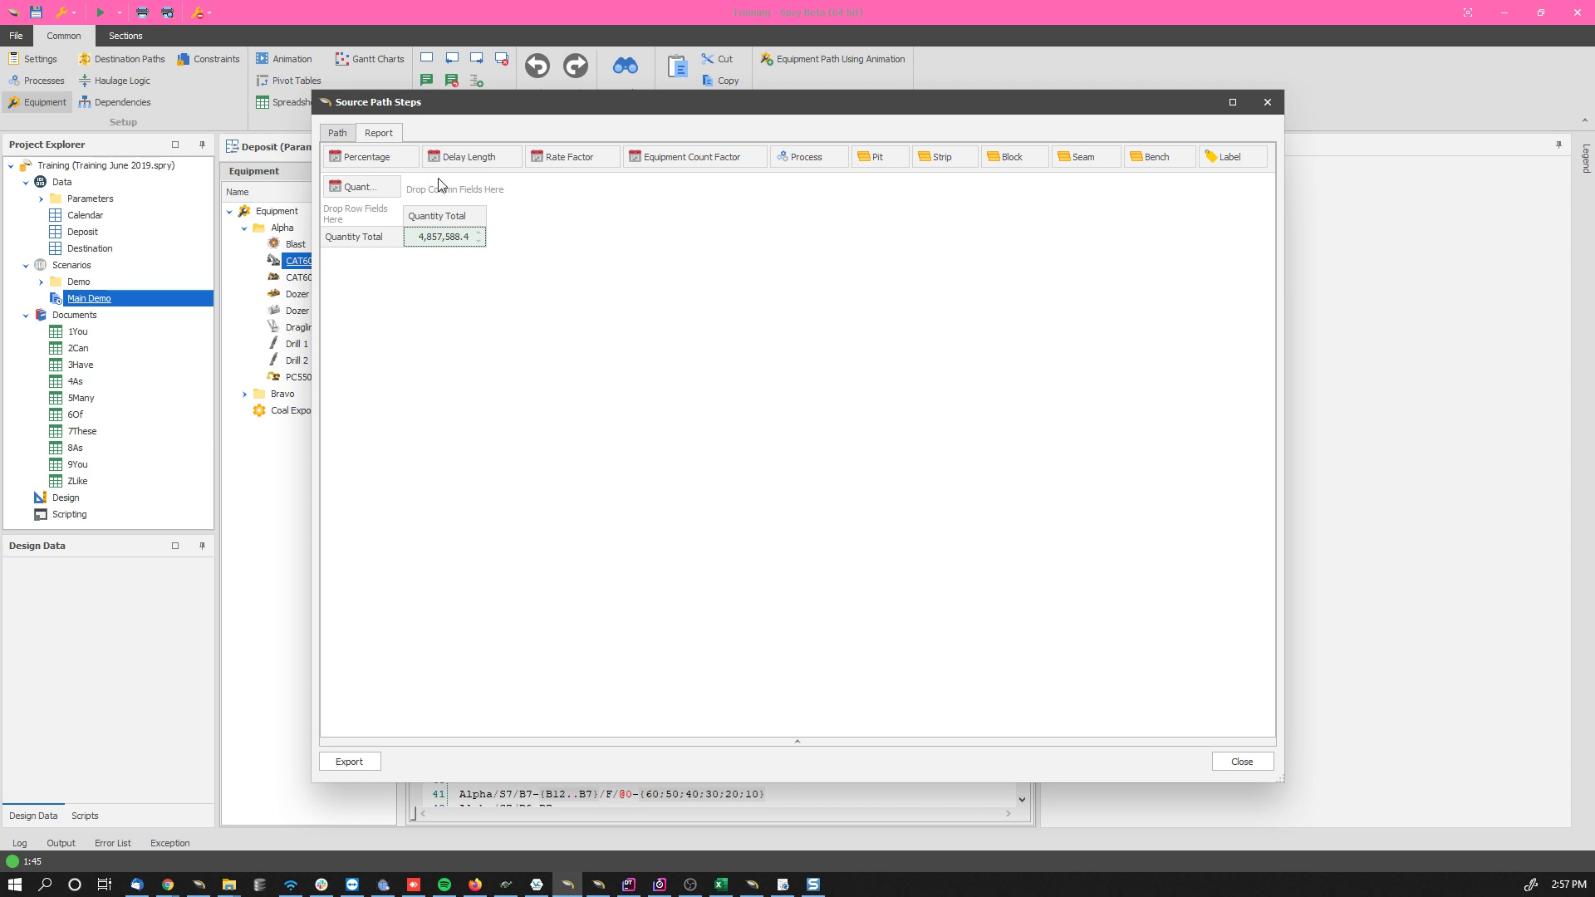
Step: Hide the Label column in the path steps list using the column chooser
left_click(336, 135)
right_click(652, 152)
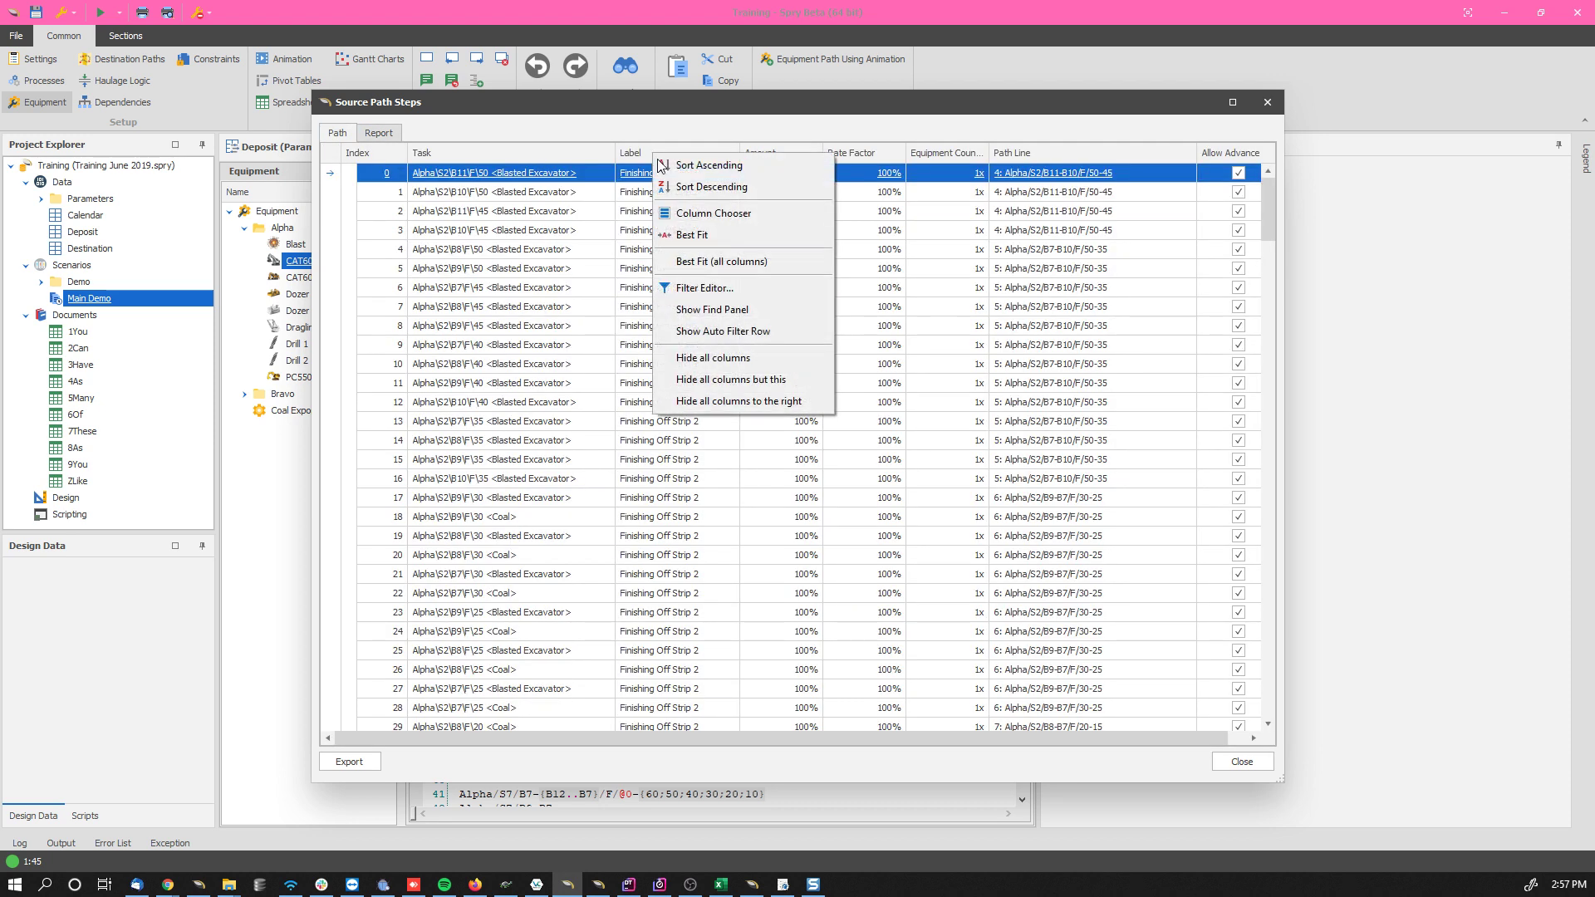
left_click(719, 214)
left_click_drag(656, 154, 1594, 180)
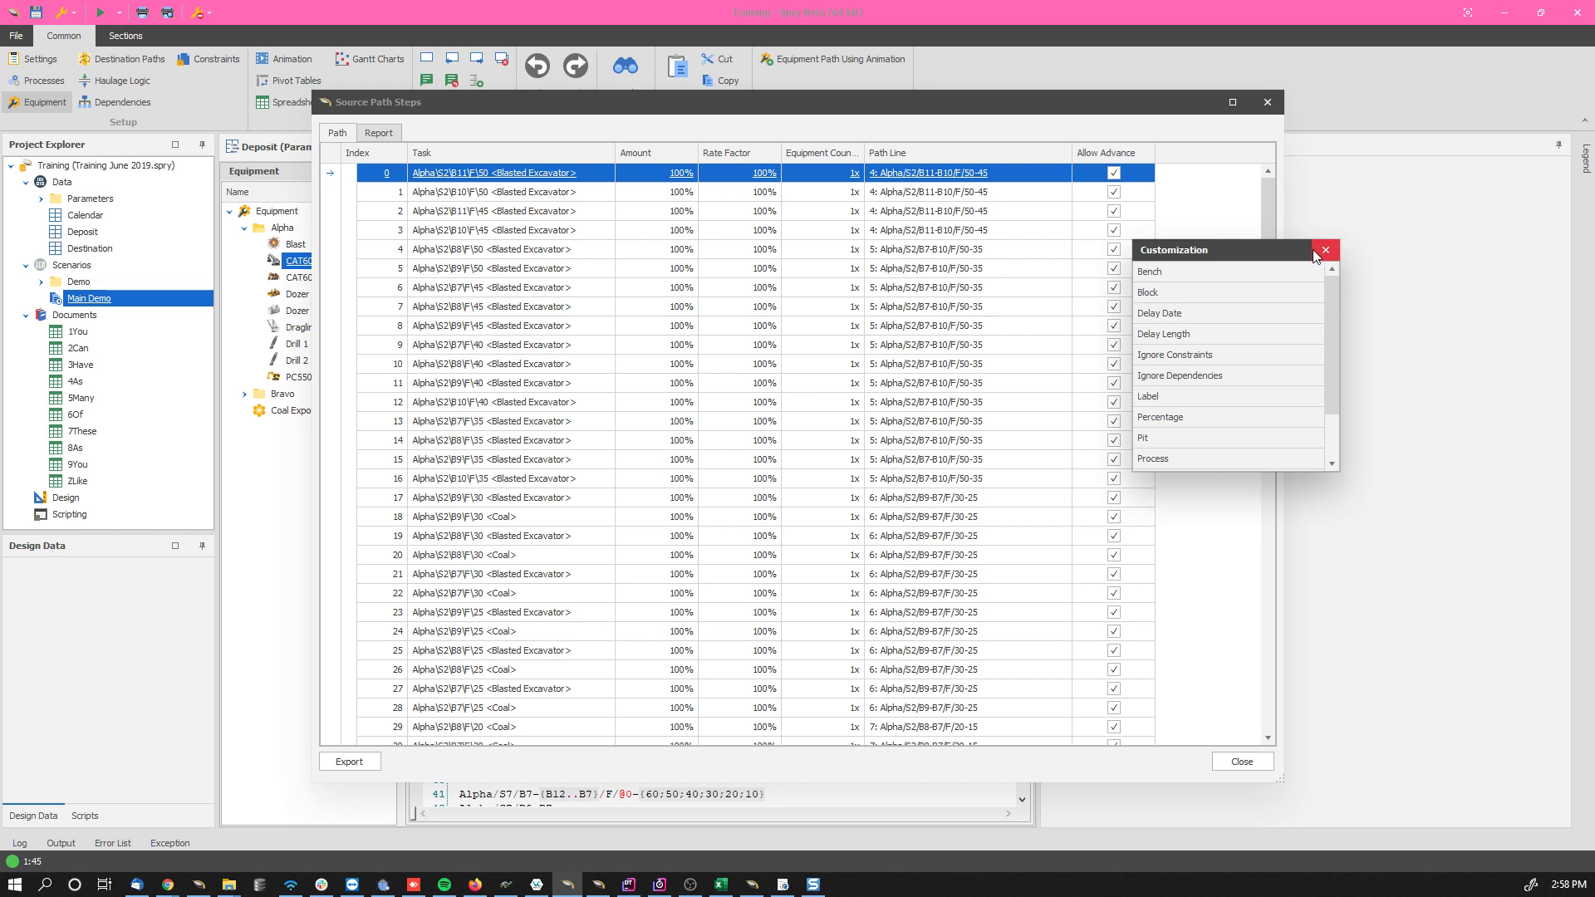
left_click(1325, 251)
Step: Put the Label column back between Task and Amount in the path steps list, and close the path steps
right_click(664, 154)
left_click(722, 213)
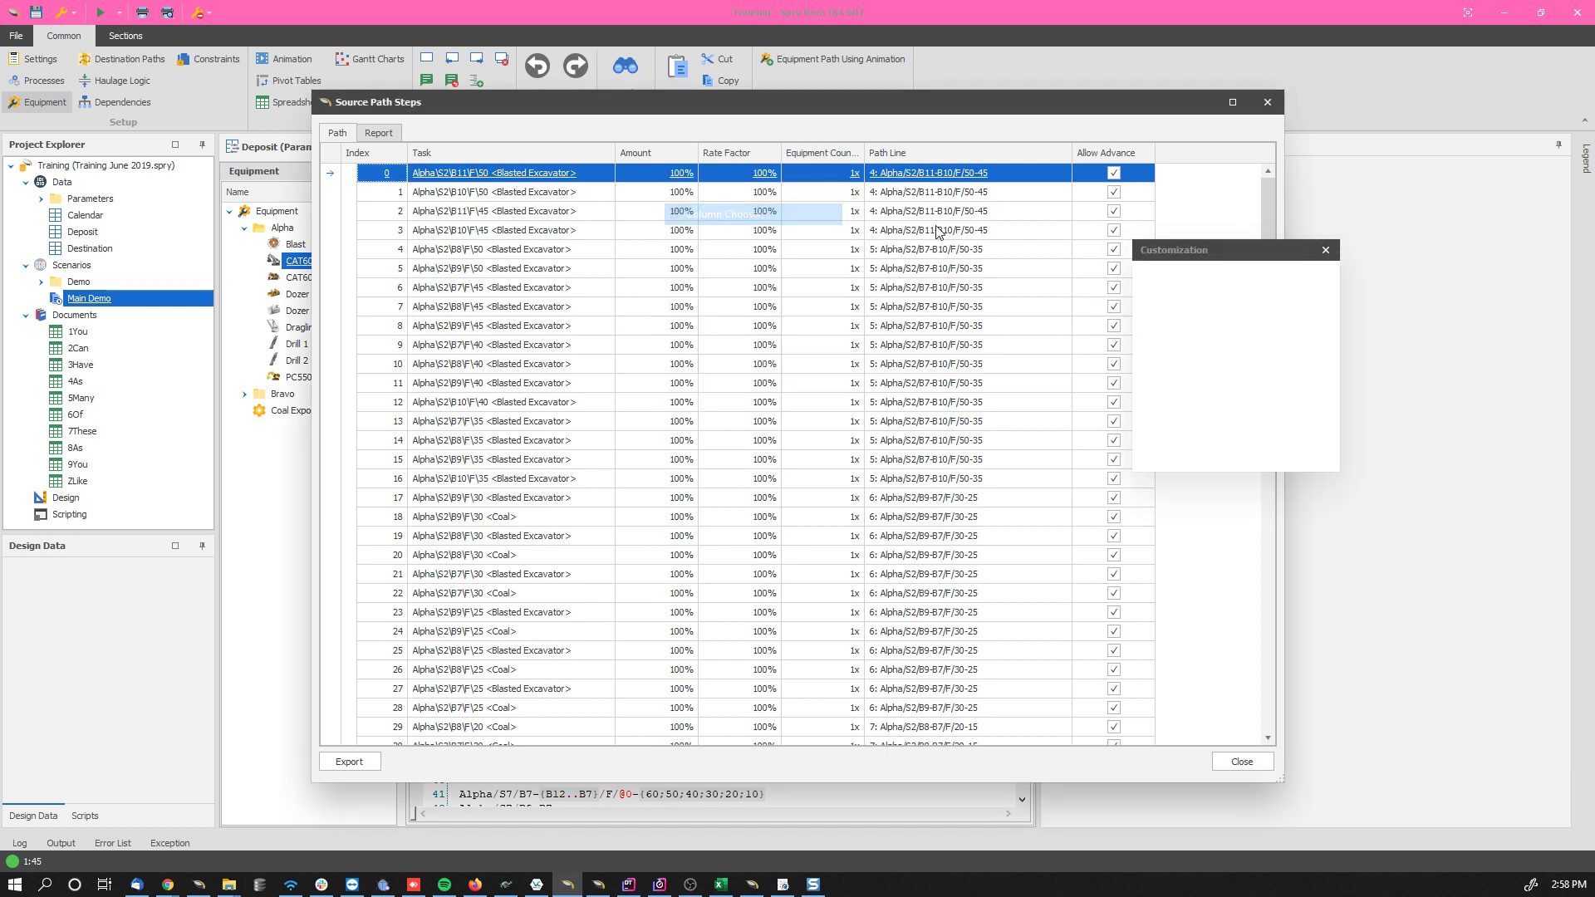
left_click_drag(1167, 395, 624, 158)
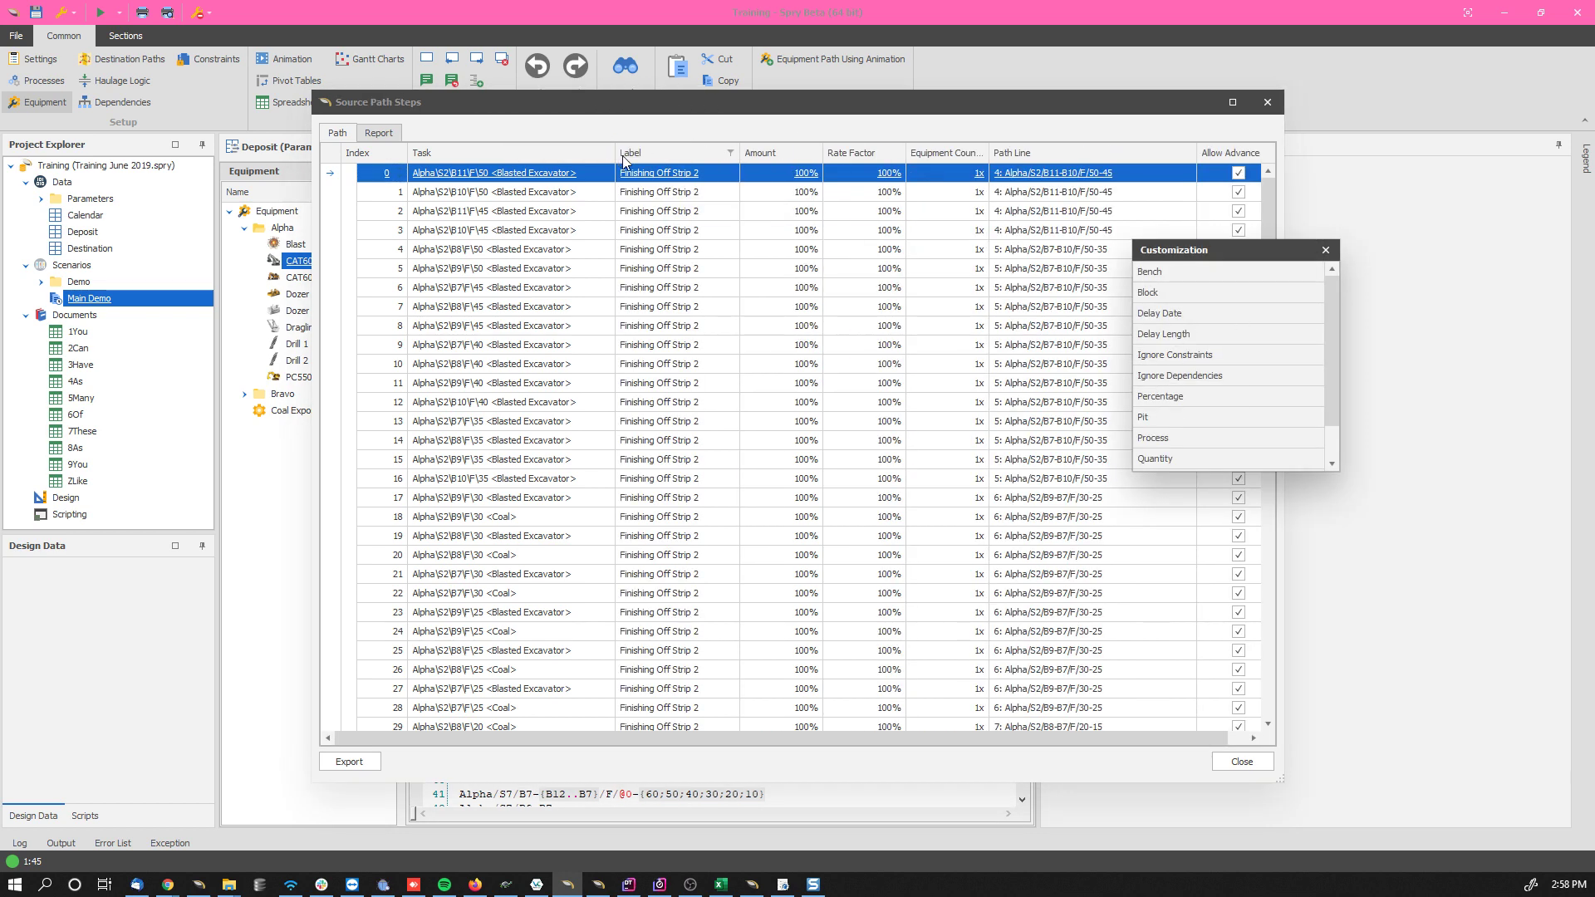
left_click(1324, 250)
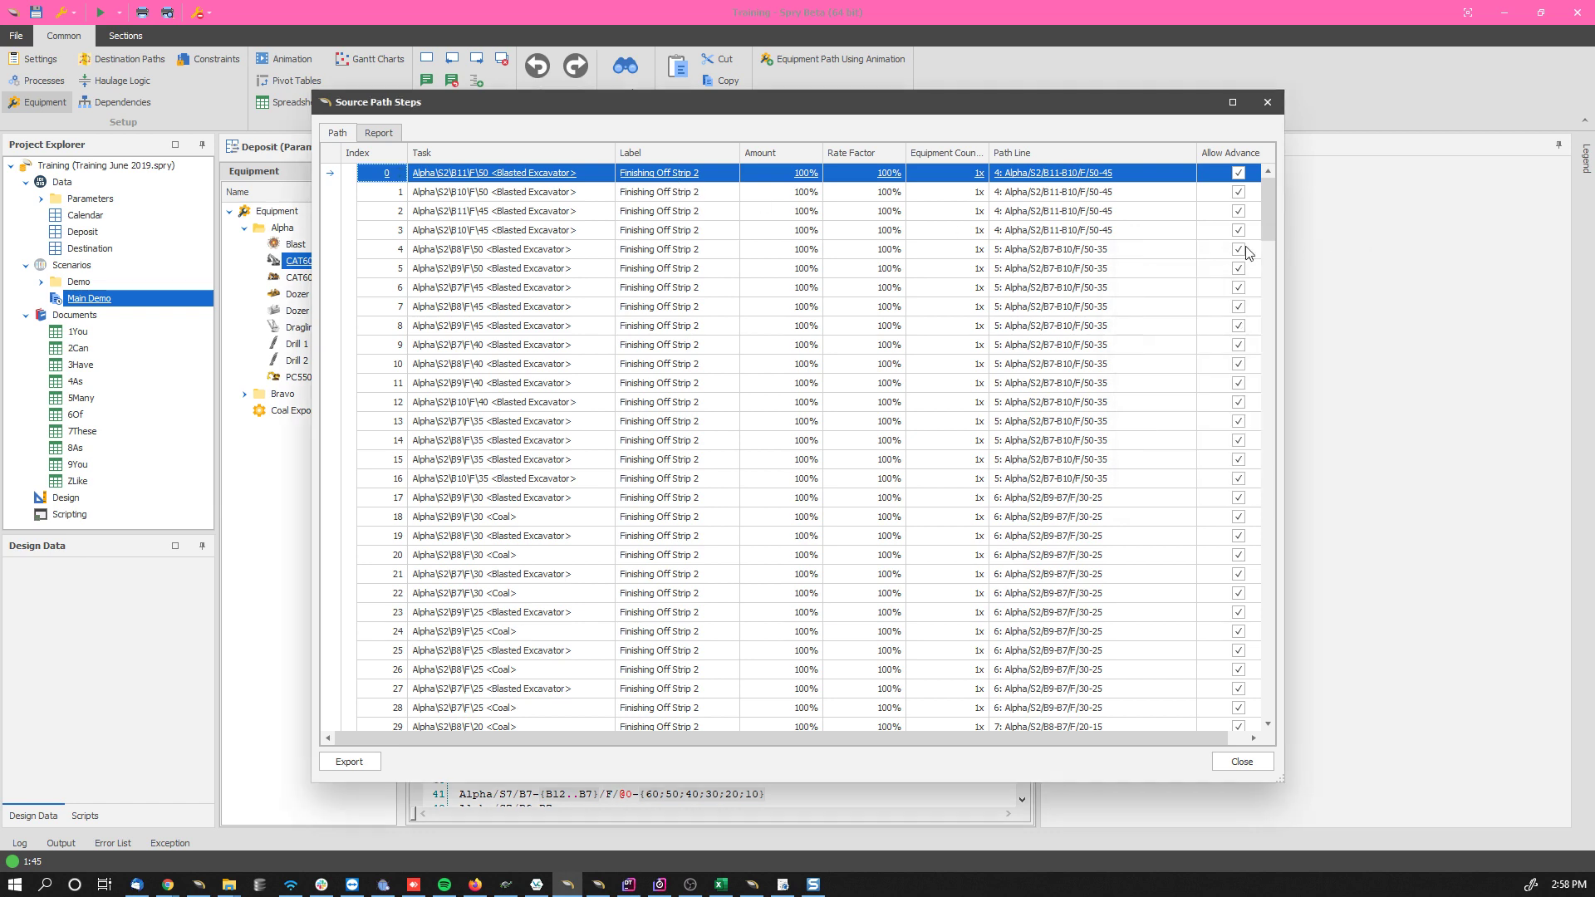
left_click(1244, 764)
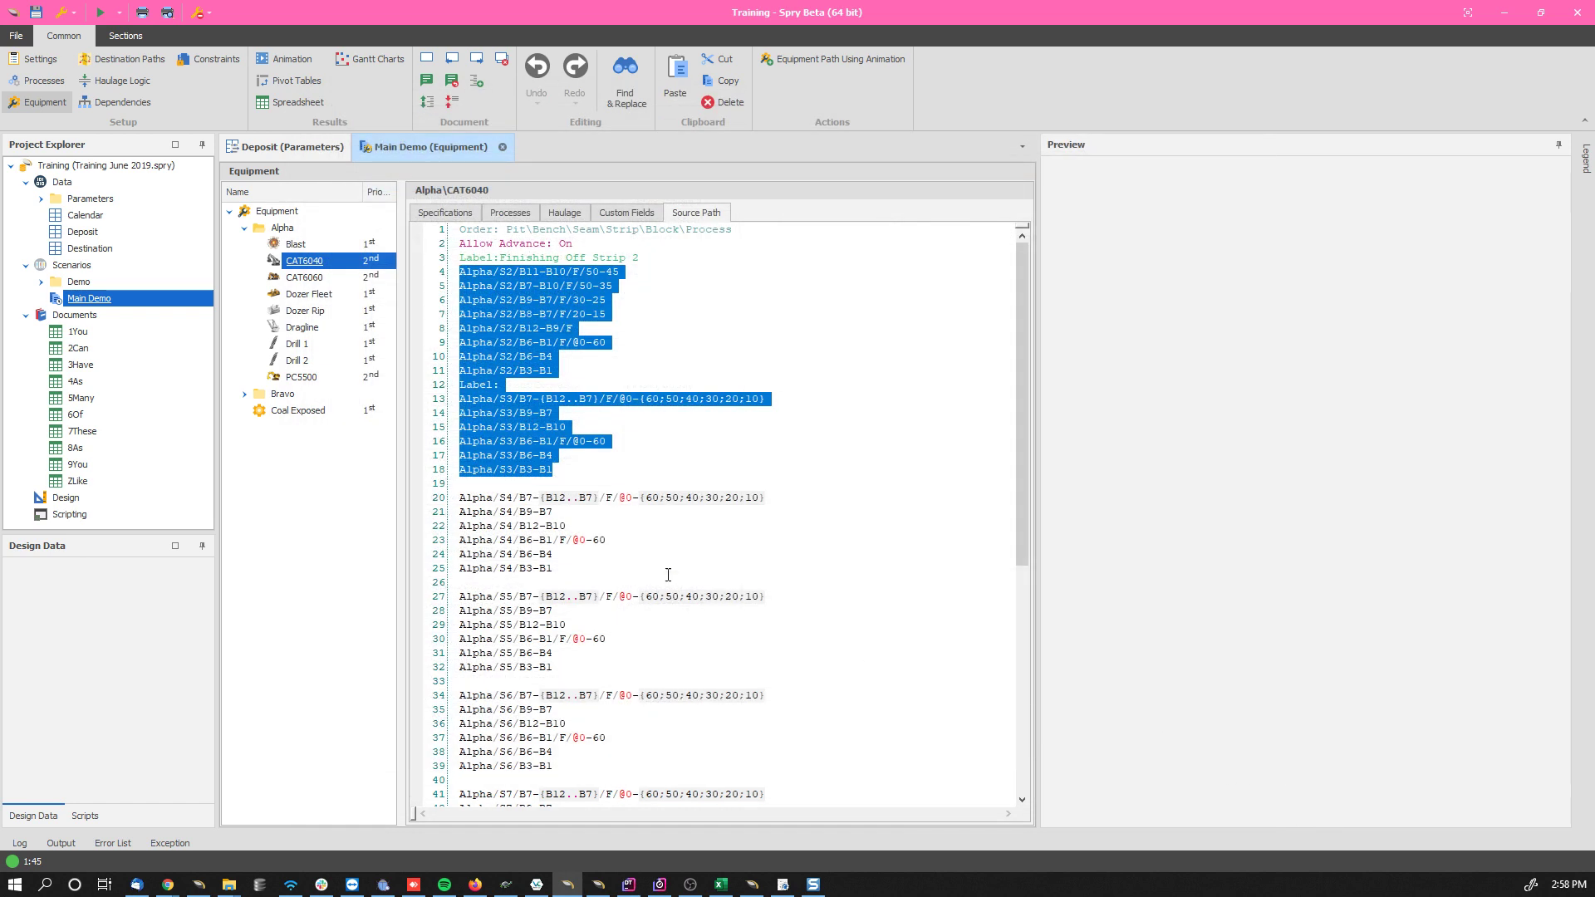
left_click(626, 480)
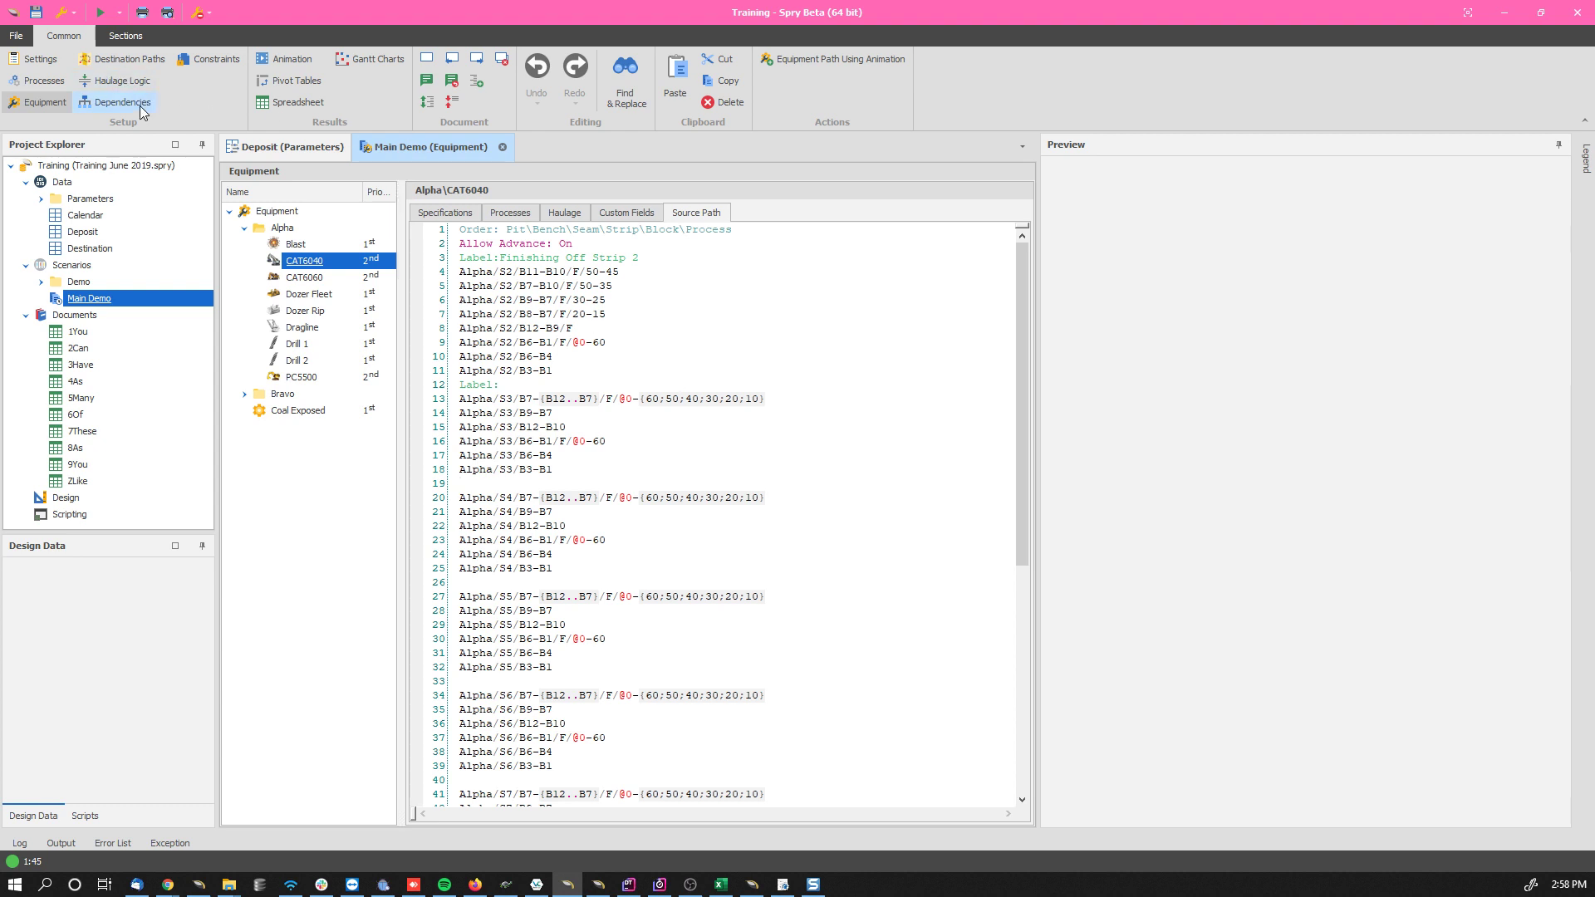
Step: Open the Main Demo scenario's settings
left_click(45, 58)
left_click(833, 436)
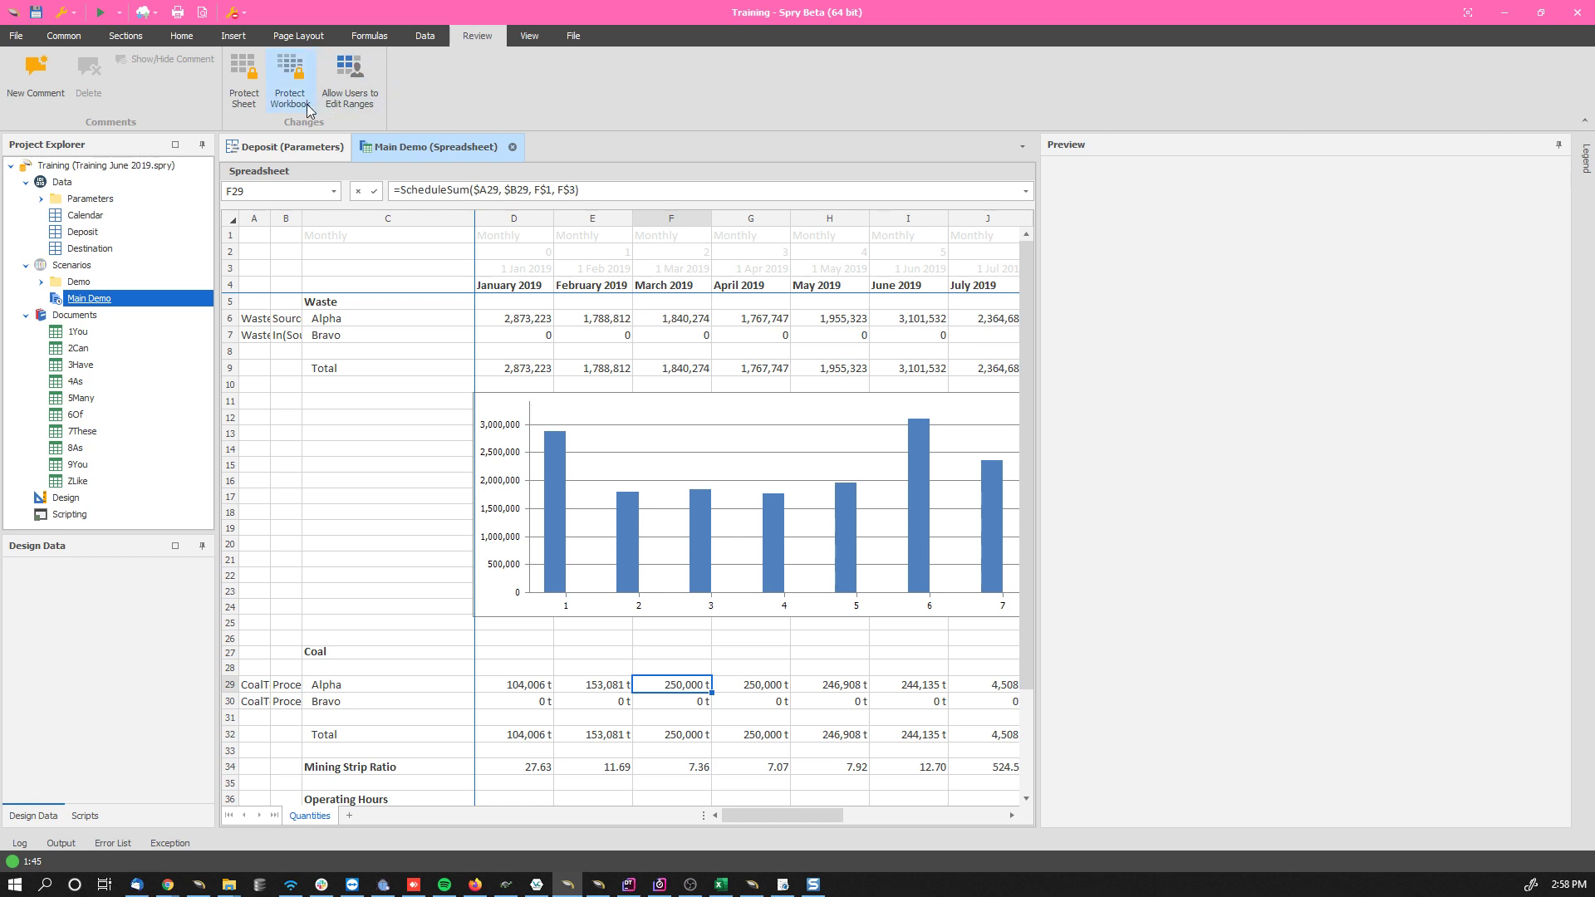
Step: Unfreeze the panes in the Main Demo results spreadsheet
left_click(523, 38)
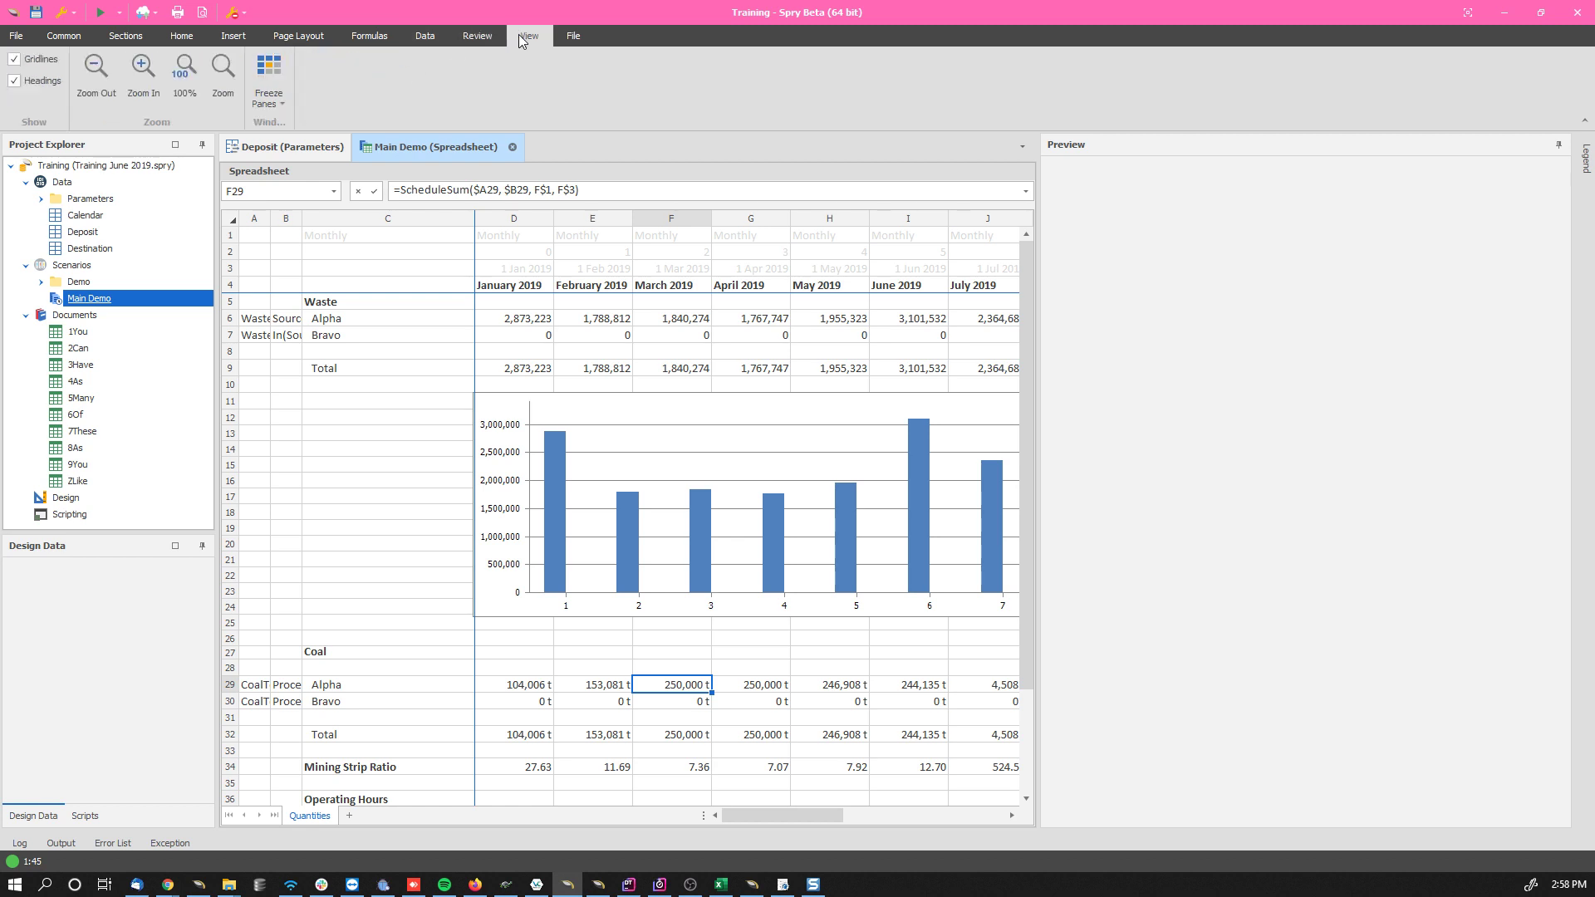
left_click(291, 97)
left_click(236, 133)
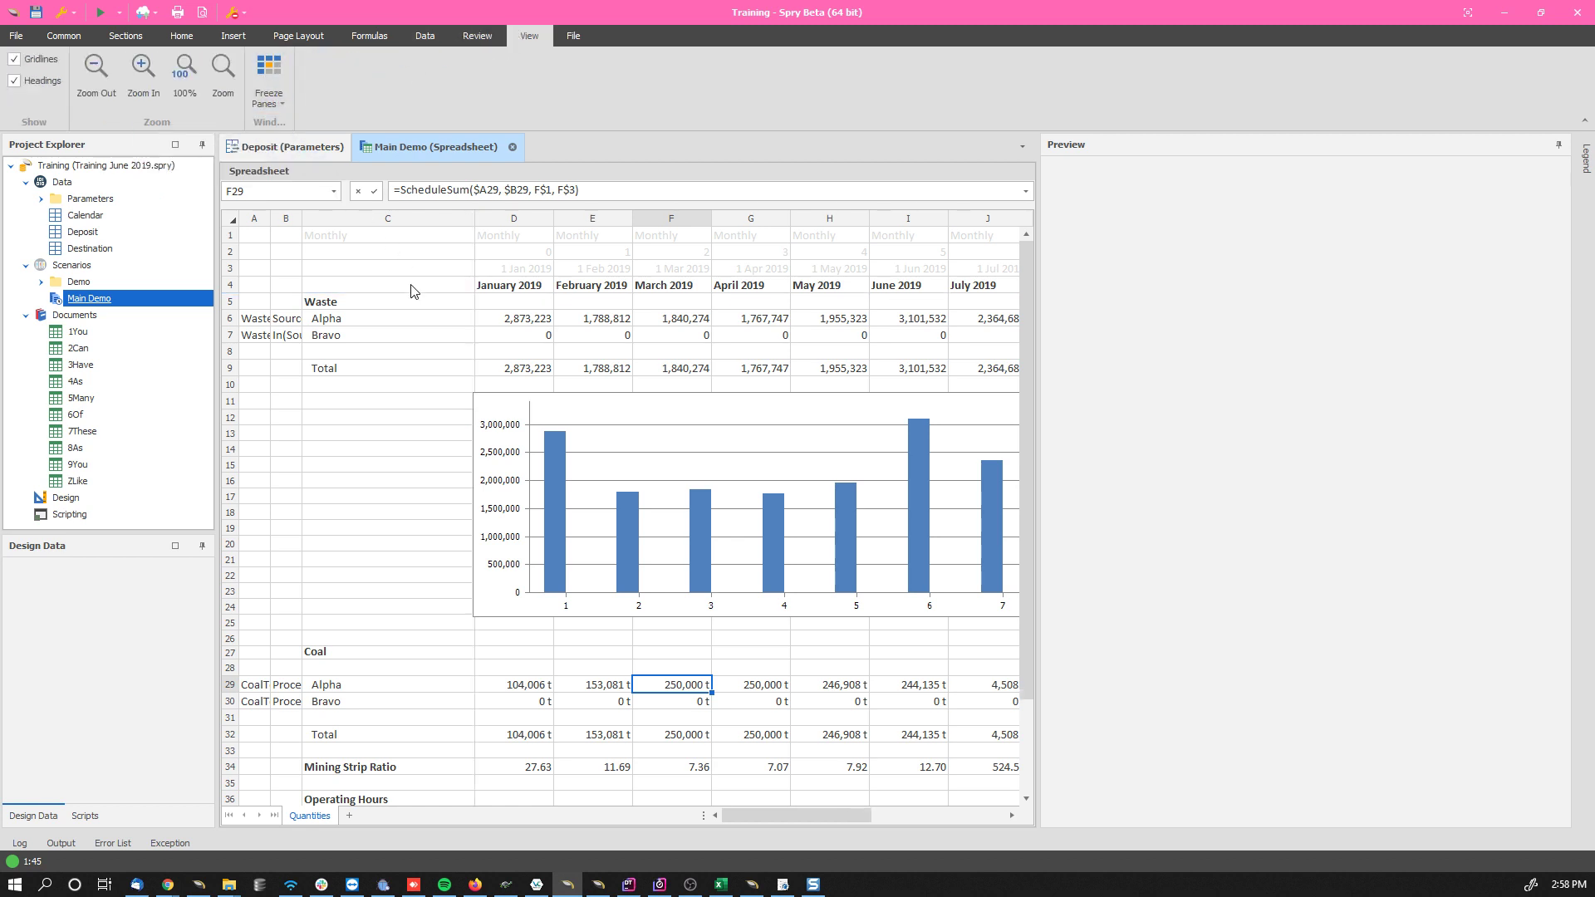
Step: Freeze the spreadsheet's panes at cell C4, keeping rows 1 to 3 and columns A and B fixed
left_click(413, 291)
left_click(482, 148)
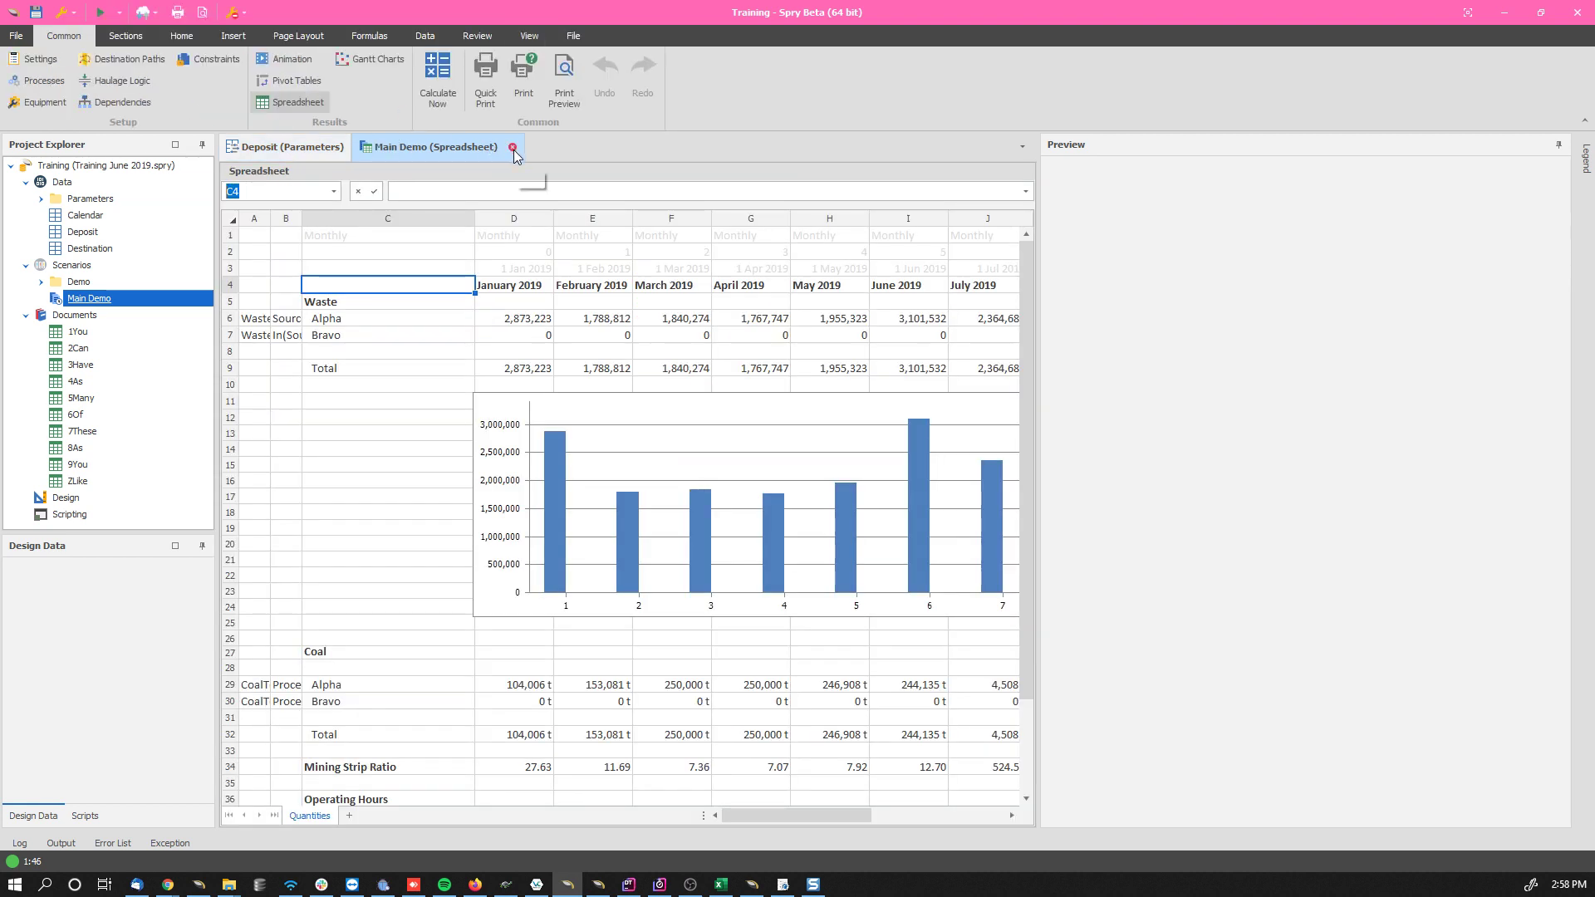
left_click(518, 33)
left_click(283, 100)
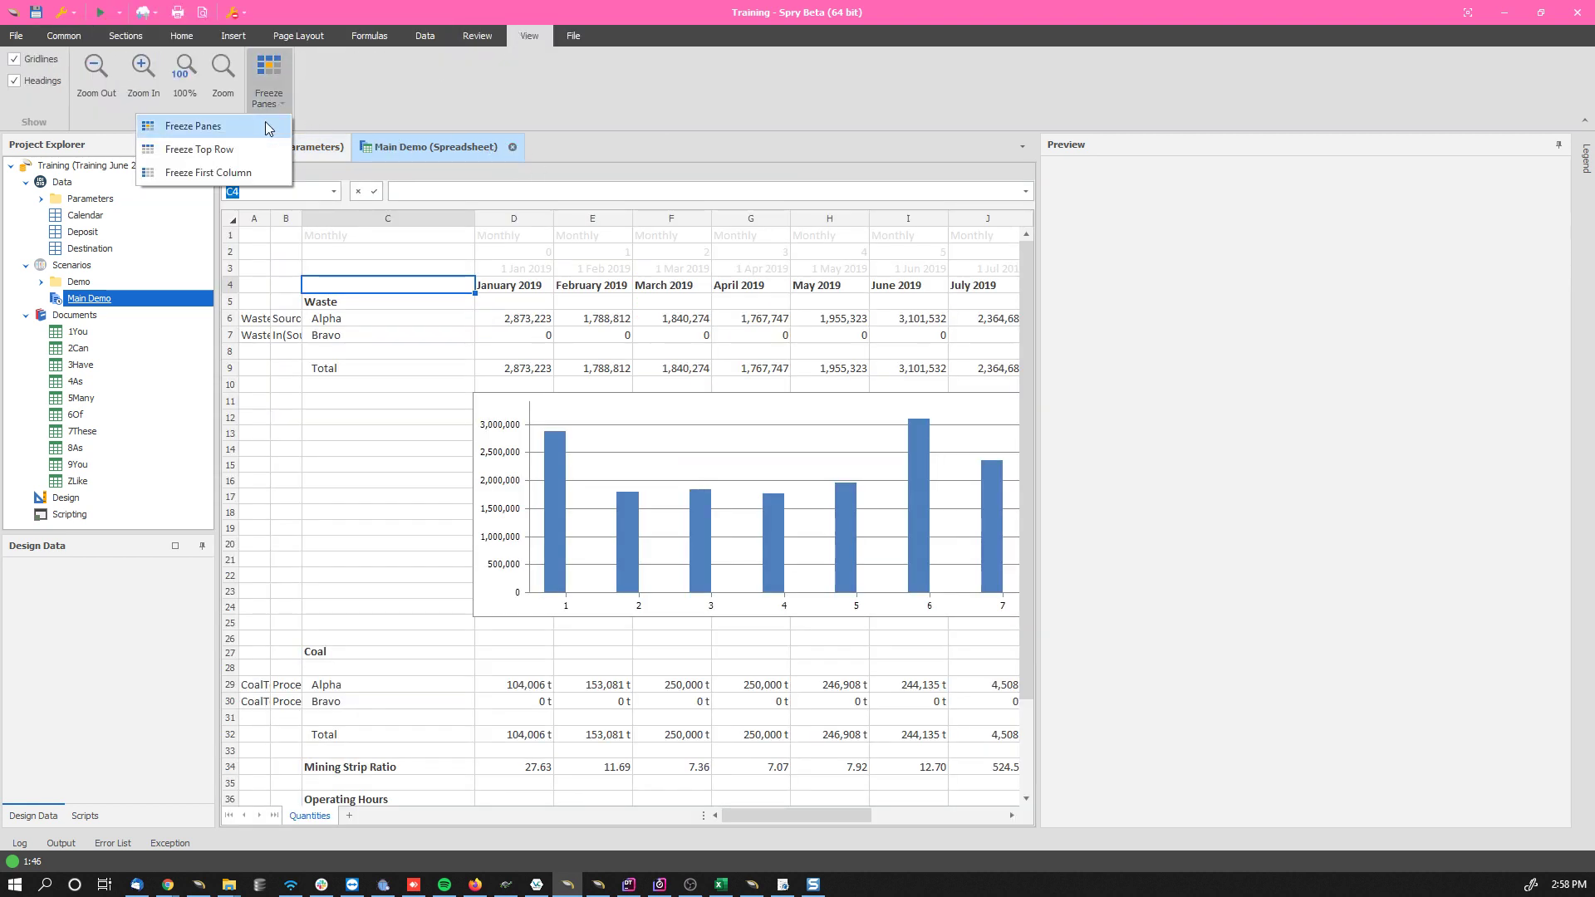
left_click(266, 121)
Step: Select cell C3 in the spreadsheet, switch to the Deposit parameters and move the error report dialog clear of the parameter table
left_click(365, 319)
left_click(414, 152)
left_click(390, 267)
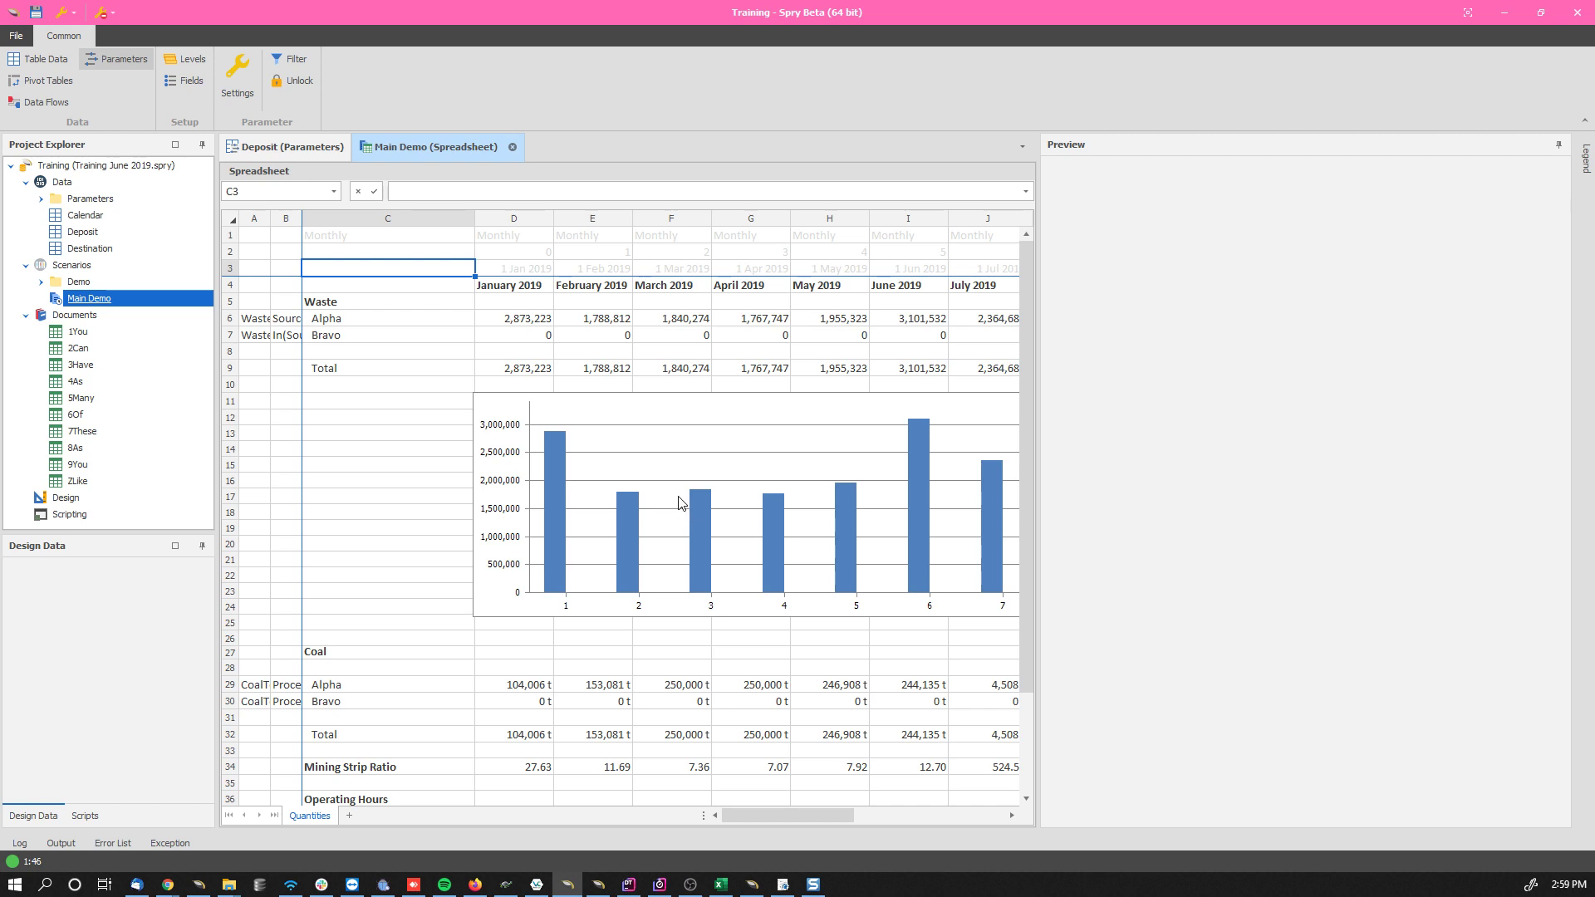
key("ctrl+Tab")
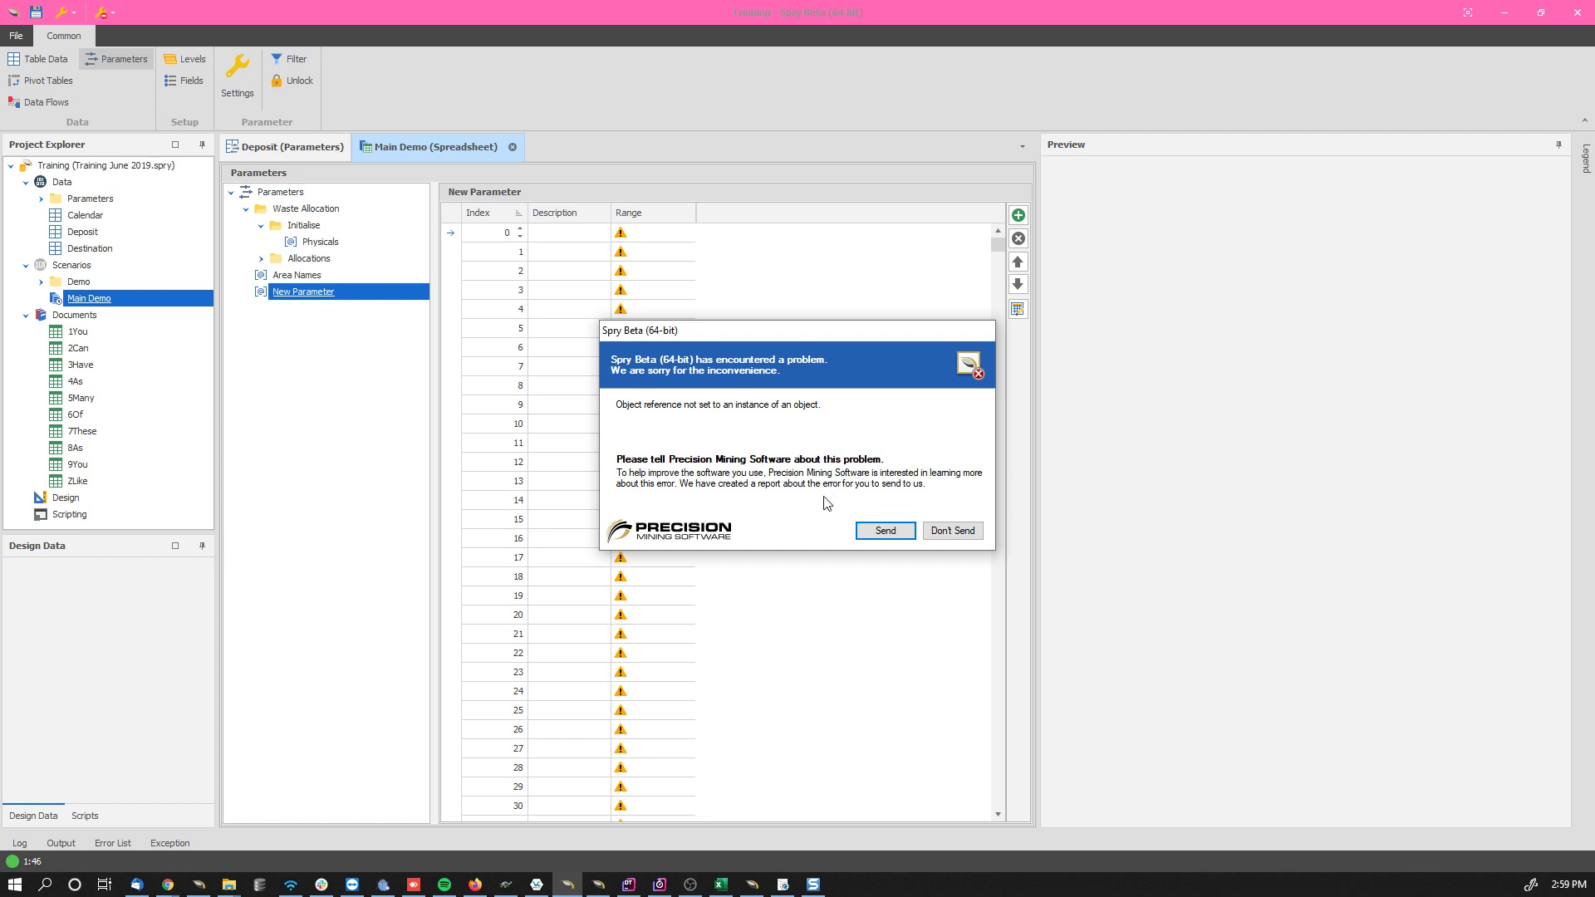
left_click_drag(782, 334, 1235, 464)
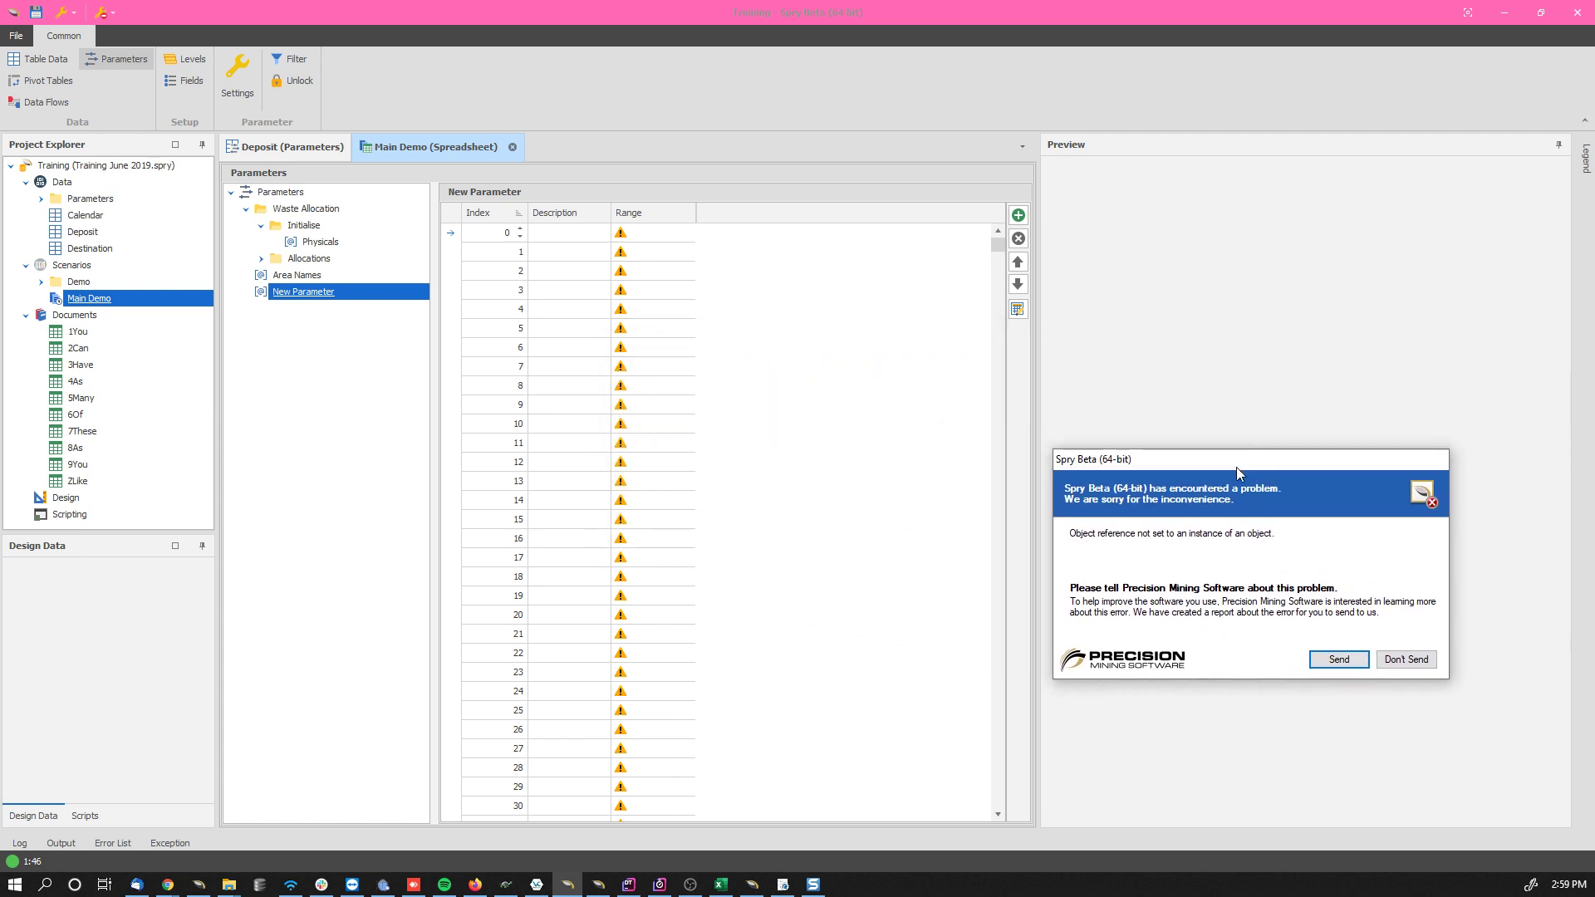